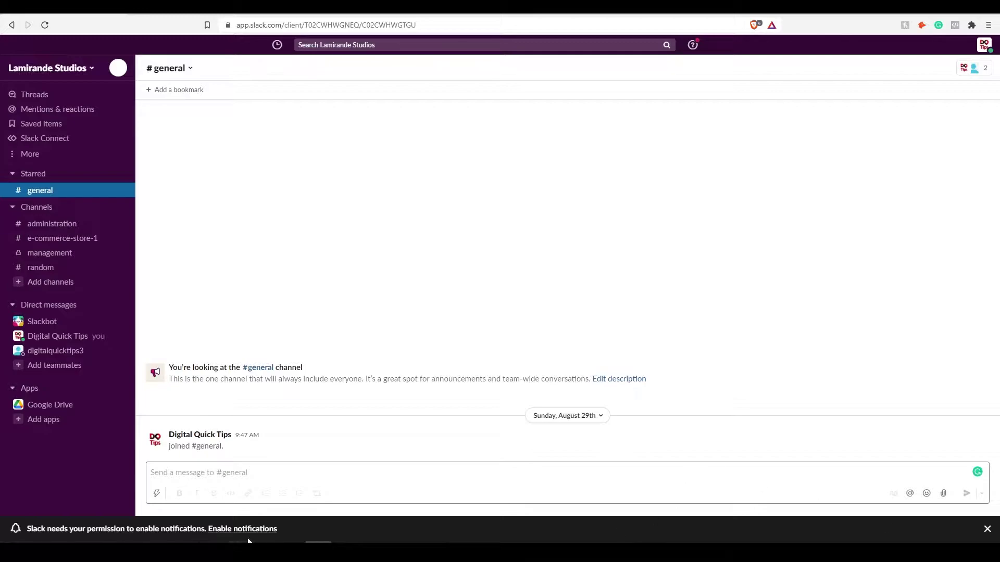
Postpone the notification permission request and open the Workflow Builder for the Lamirande Studios workspace
{"action": "left_click", "coordinate": [986, 529]}
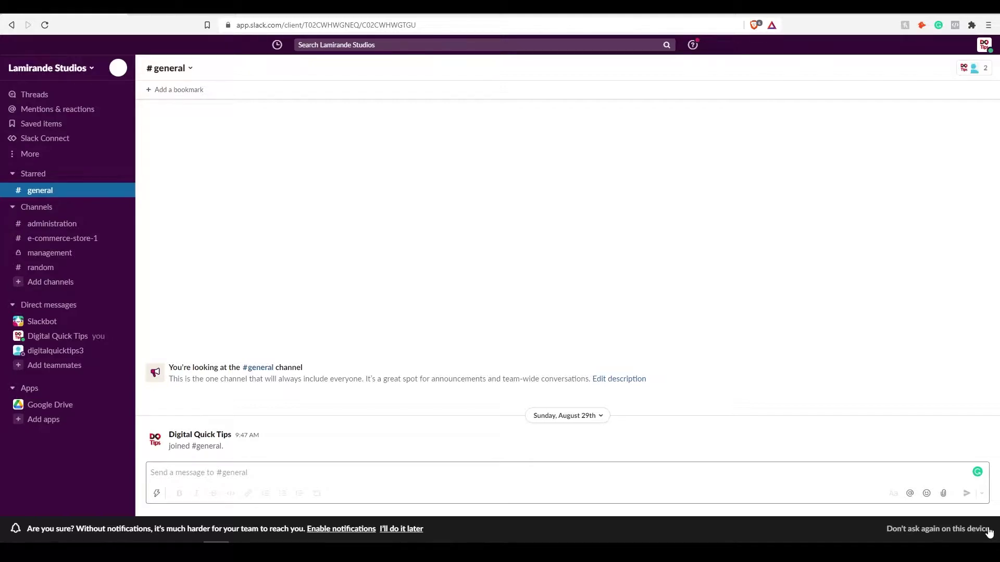
{"action": "left_click", "coordinate": [407, 529]}
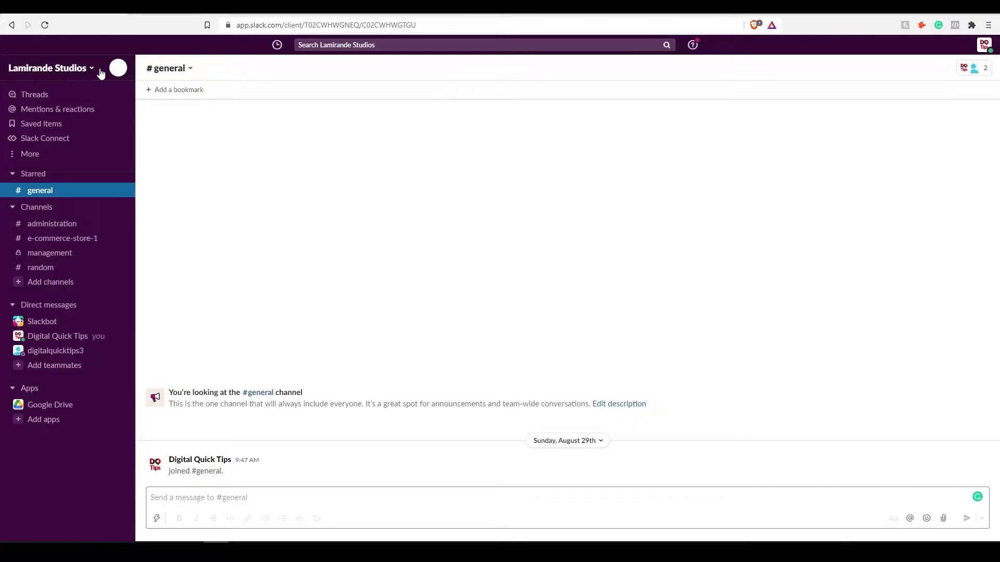
{"action": "left_click", "coordinate": [101, 72]}
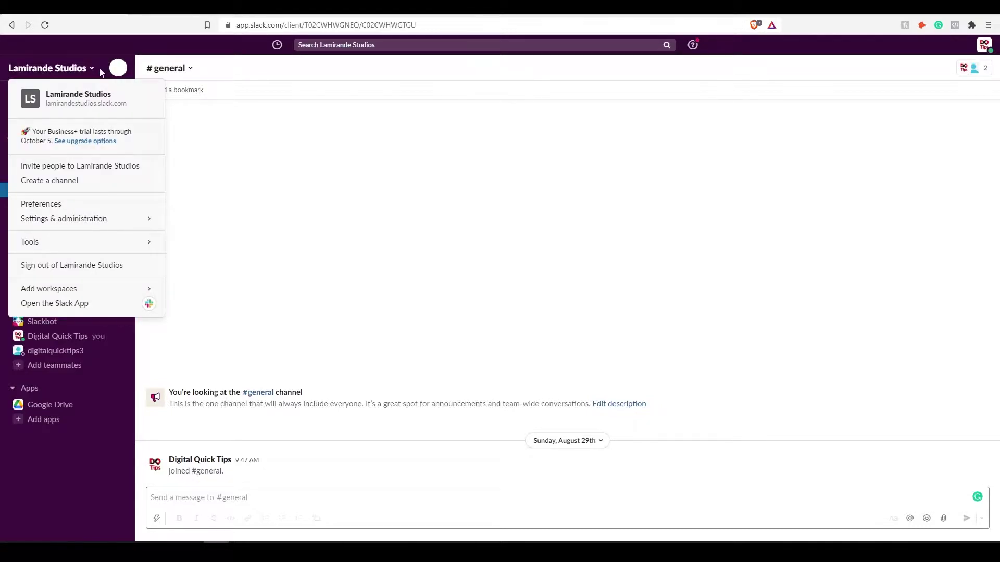
{"action": "mouse_move", "coordinate": [127, 243]}
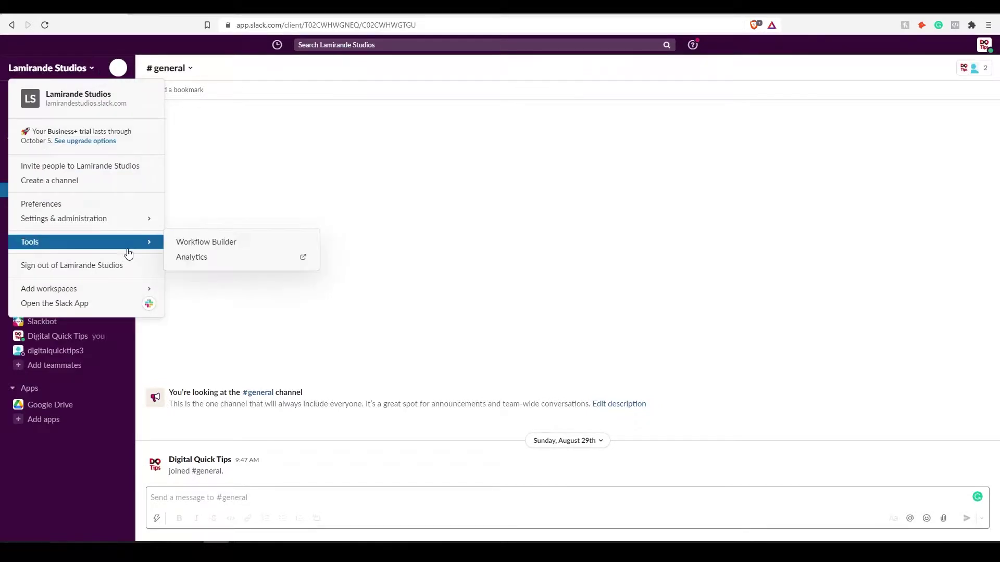
{"action": "left_click", "coordinate": [188, 248]}
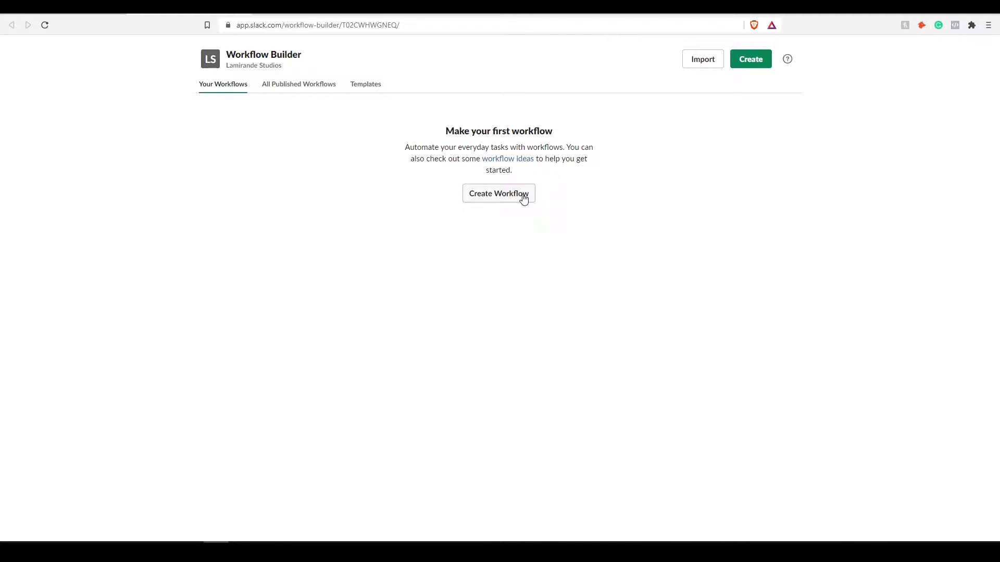
Create a new workflow named "Vacation Request"
{"action": "left_click", "coordinate": [524, 197]}
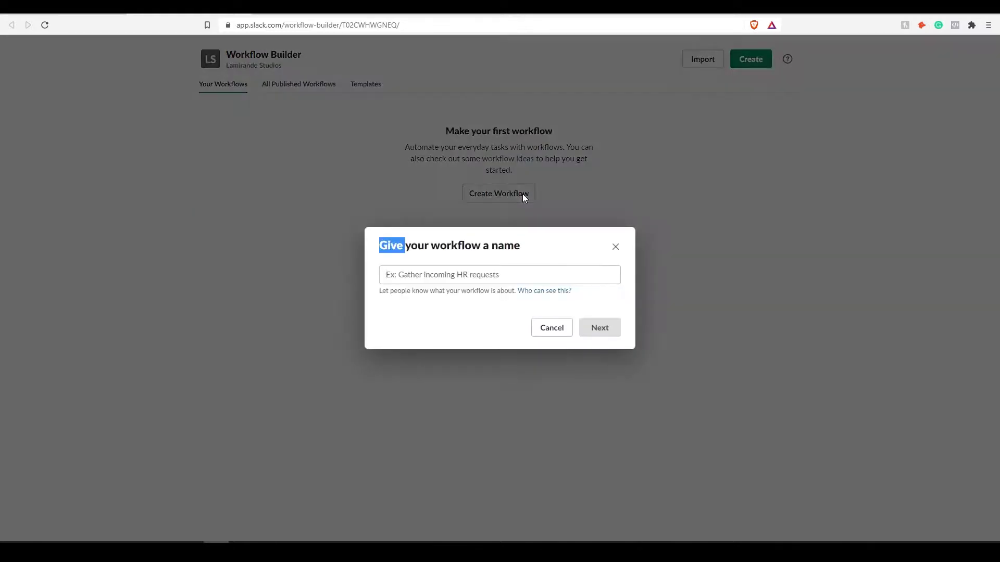
{"action": "left_click", "coordinate": [523, 195]}
{"action": "left_click", "coordinate": [522, 196]}
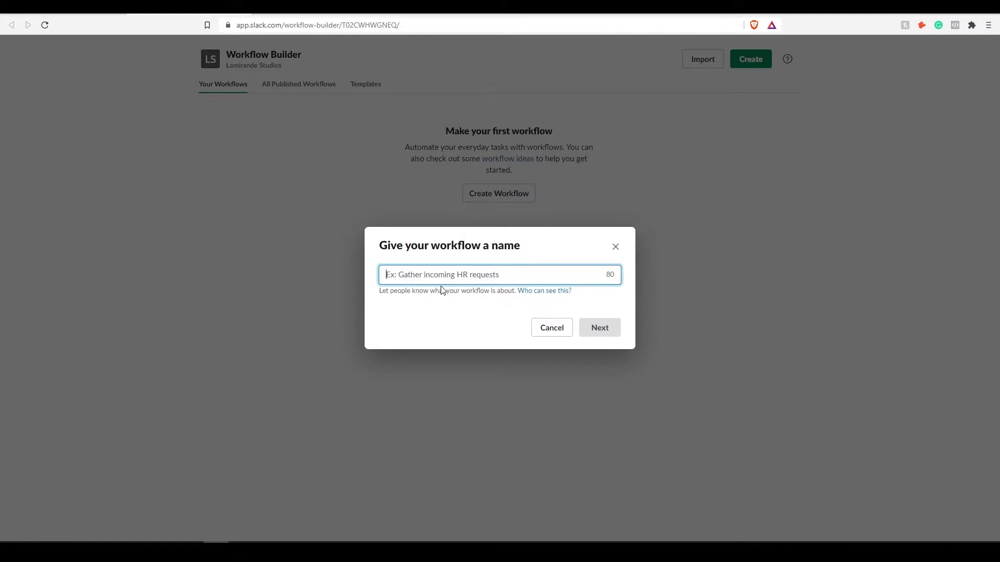
{"action": "type", "text": "Va"}
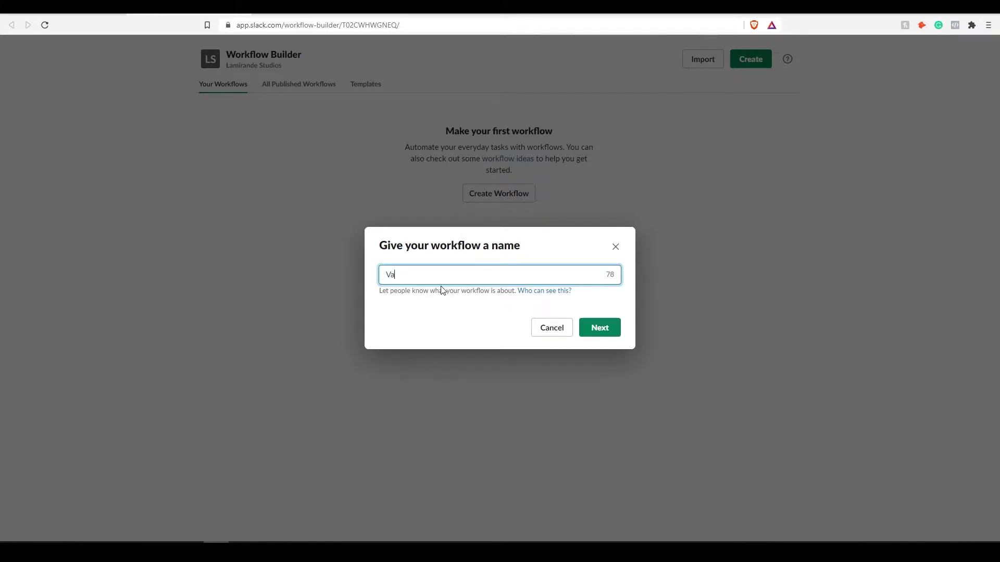
{"action": "type", "text": "cation Request"}
{"action": "key", "text": "Return"}
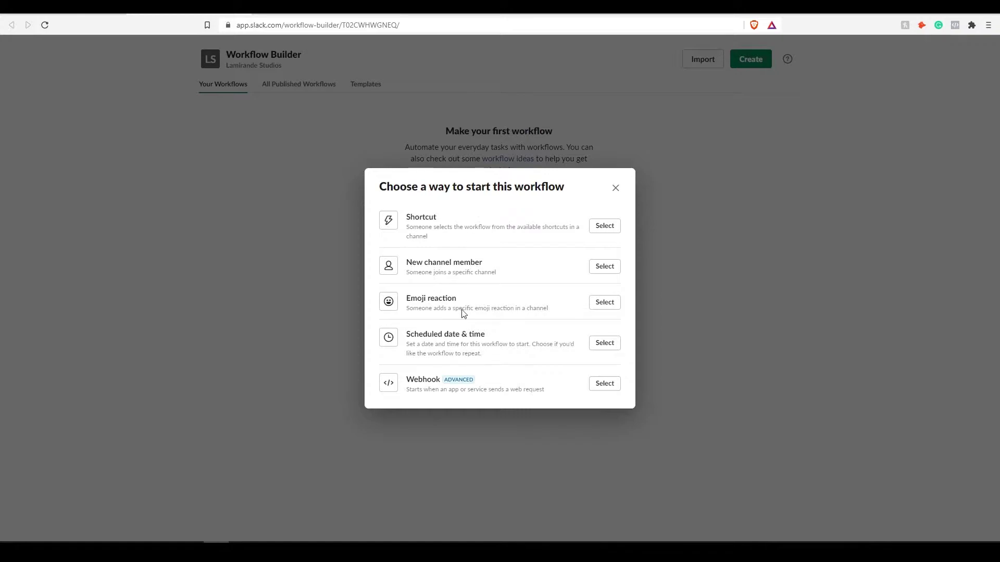
Start the workflow from a shortcut in the #general channel with the short name "Vacation"
{"action": "left_click_drag", "start_coordinate": [516, 390], "coordinate": [407, 218]}
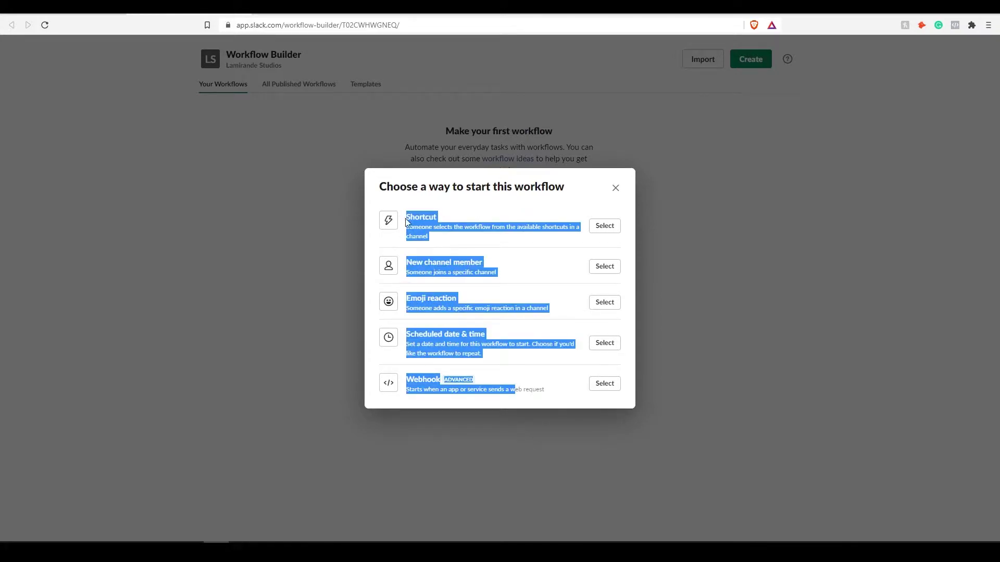
{"action": "left_click", "coordinate": [504, 210]}
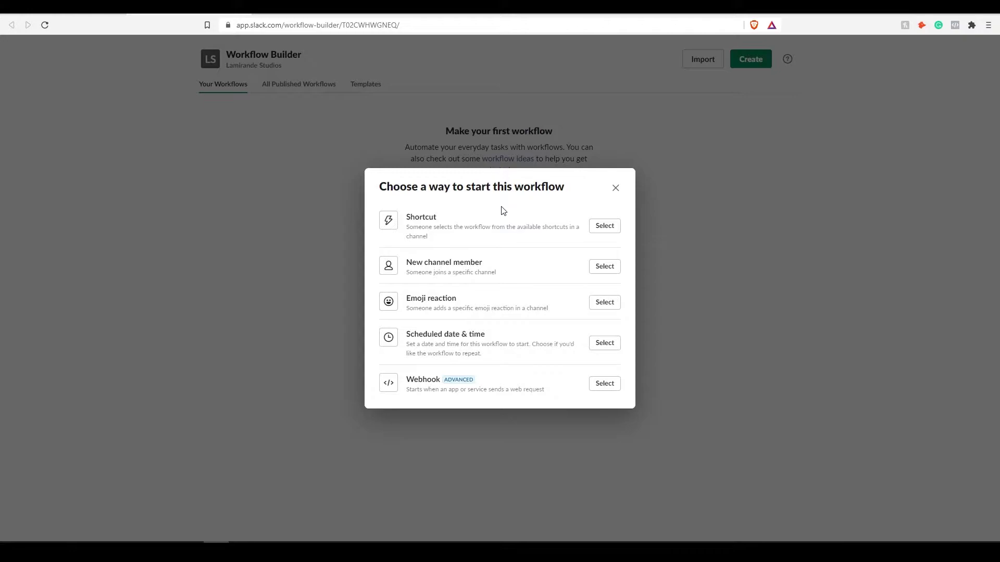
{"action": "left_click", "coordinate": [603, 233]}
{"action": "left_click", "coordinate": [497, 236]}
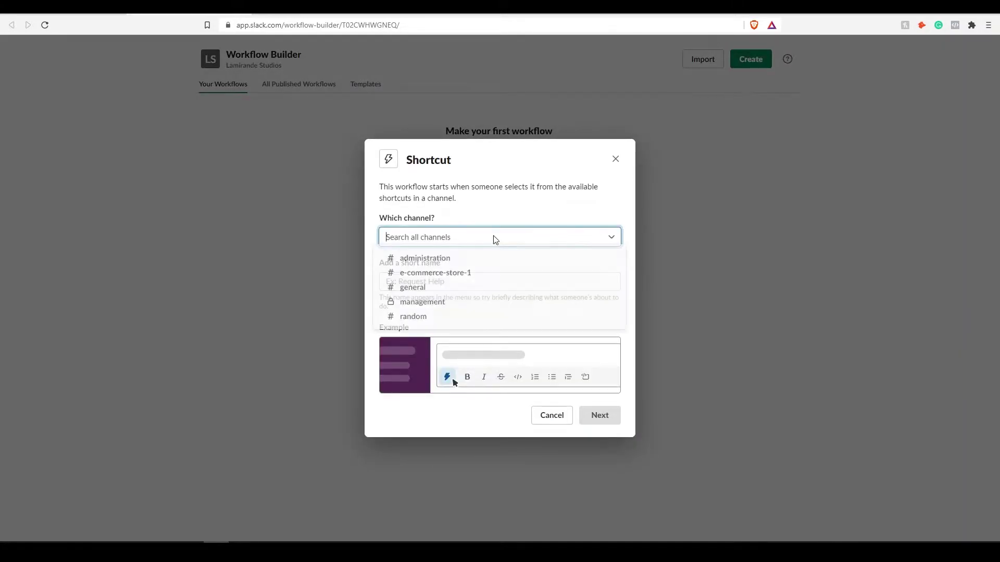
{"action": "left_click", "coordinate": [430, 290]}
{"action": "left_click", "coordinate": [429, 286]}
{"action": "type", "text": "Vacation"}
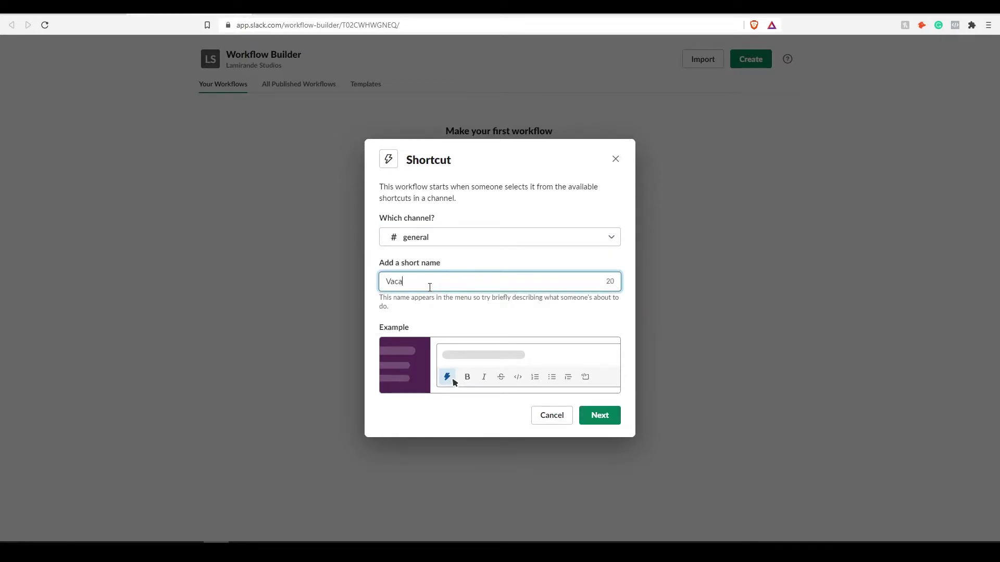
{"action": "left_click", "coordinate": [593, 411]}
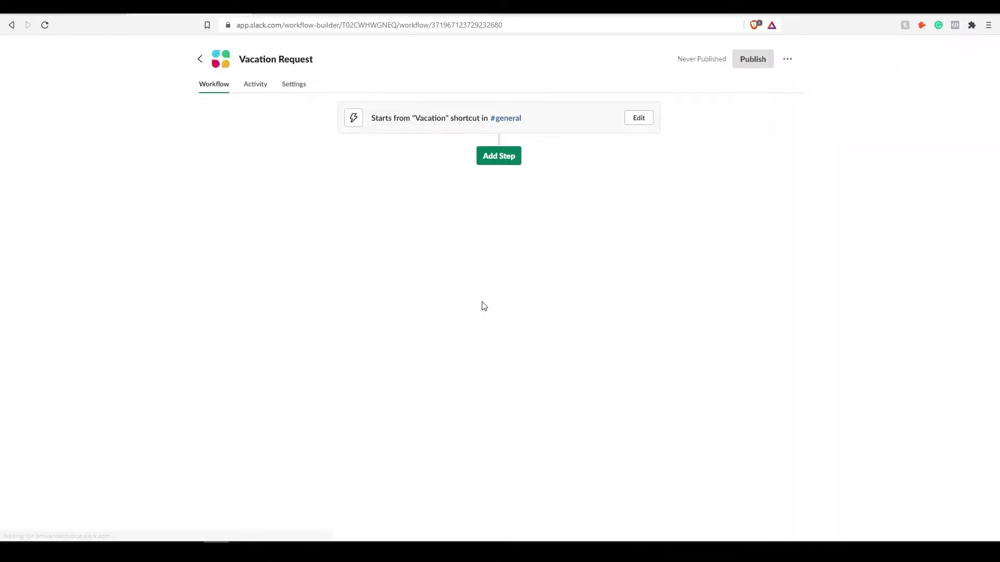
Add a "Send a form" step to the workflow and title the form "Vacation Form"
{"action": "left_click", "coordinate": [499, 156]}
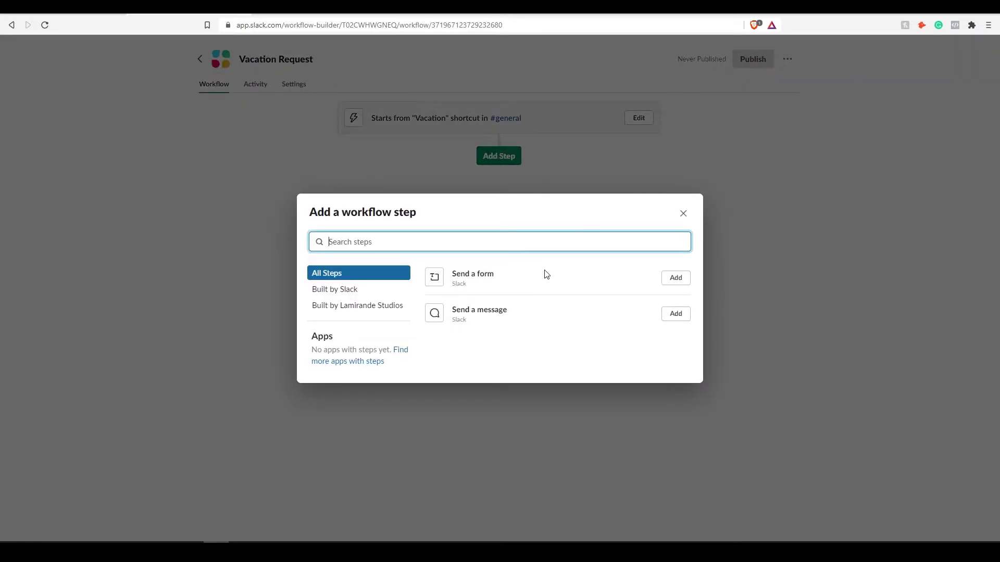
{"action": "left_click", "coordinate": [676, 278]}
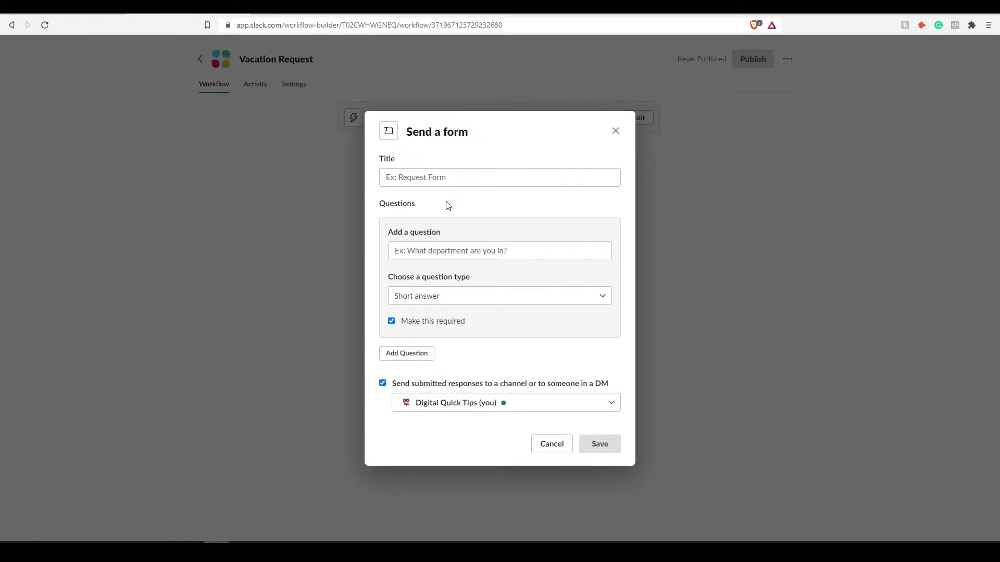
{"action": "left_click", "coordinate": [437, 179]}
{"action": "type", "text": "Vacati"}
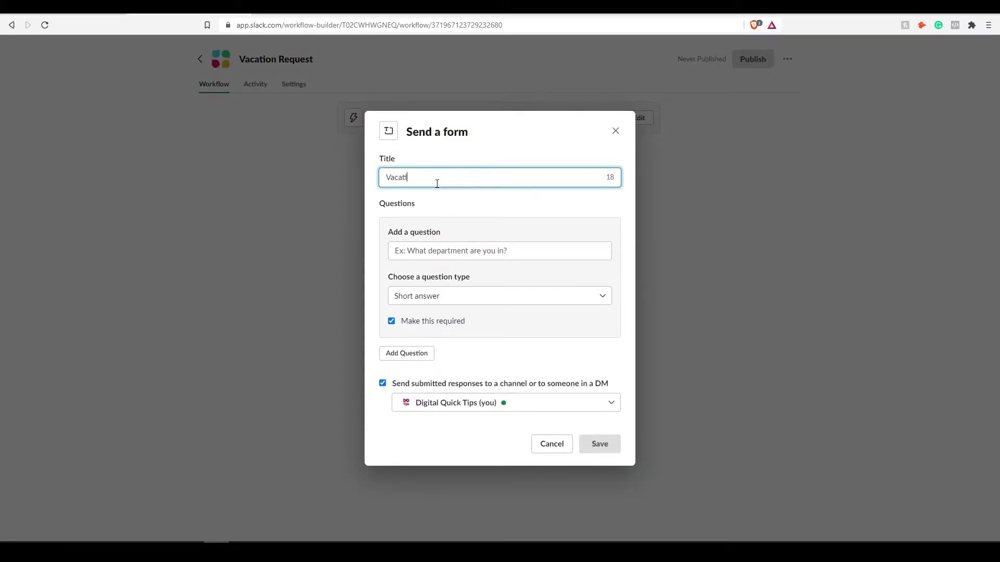
{"action": "type", "text": "on Form"}
{"action": "key", "text": "Tab"}
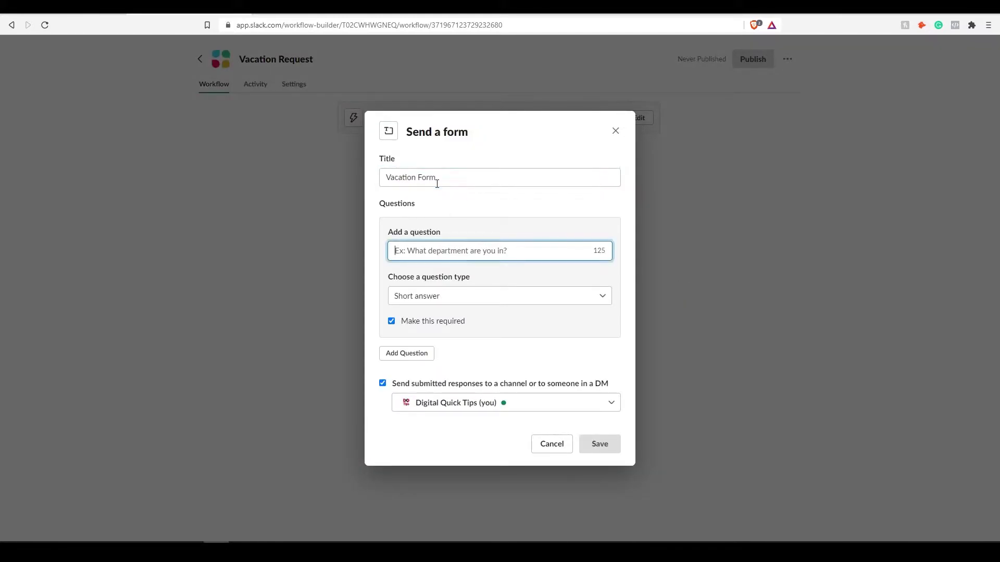
Add the required short-answer questions "What department are you in?" and "Requested dates off?" to the form
{"action": "type", "text": "What department are you in?"}
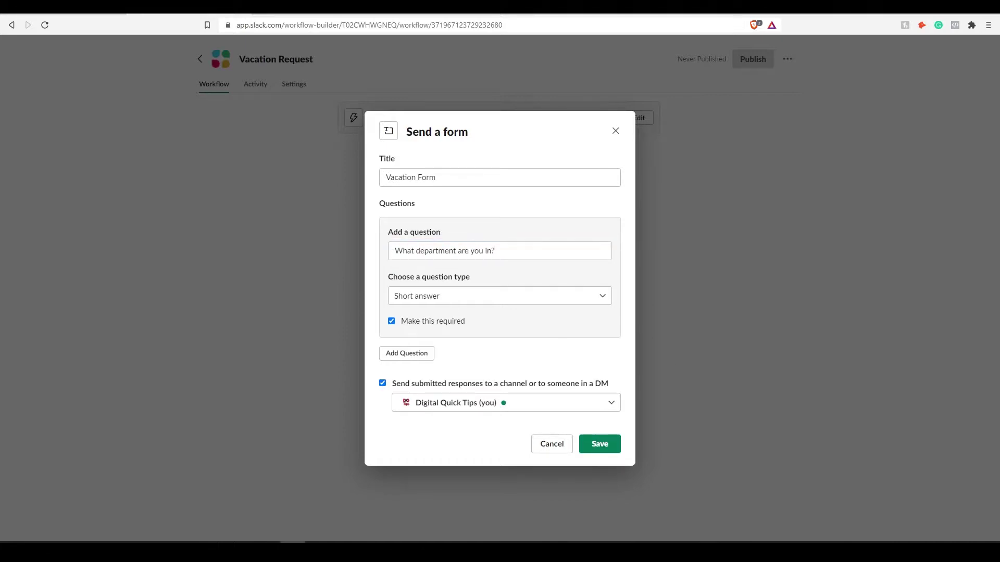
{"action": "left_click", "coordinate": [494, 299]}
{"action": "left_click", "coordinate": [407, 353]}
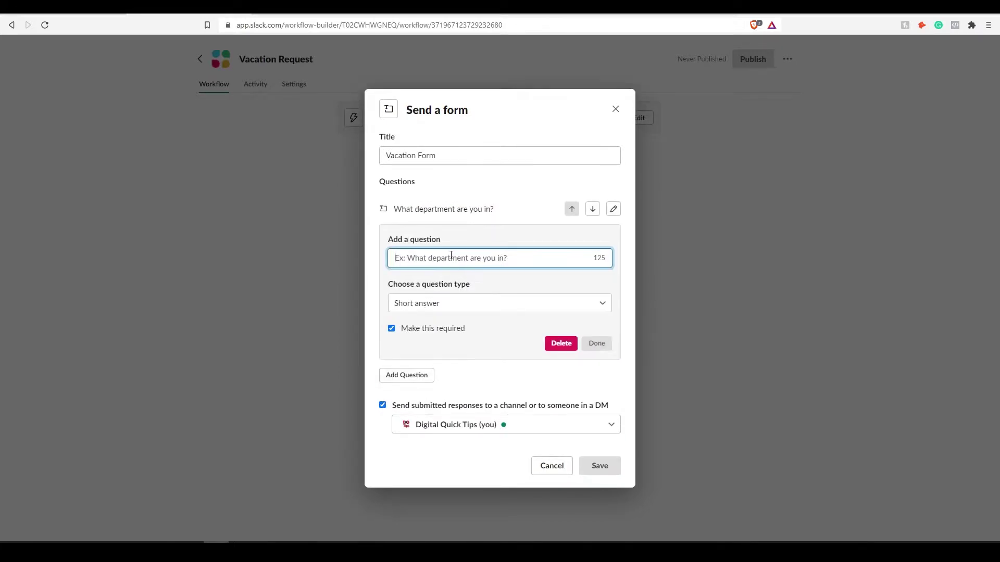
{"action": "type", "text": "Requested dates off?"}
{"action": "key", "text": "Return"}
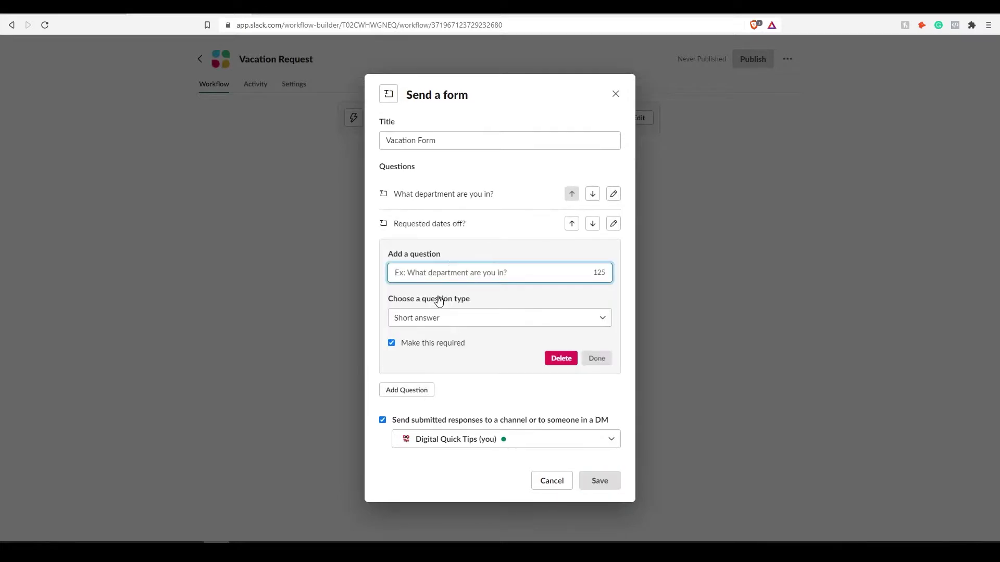
Complete the form with the question "Has a manager approved this time off?" and publish the workflow
{"action": "type", "text": "Has a manager approved this time off?"}
{"action": "left_click", "coordinate": [480, 392]}
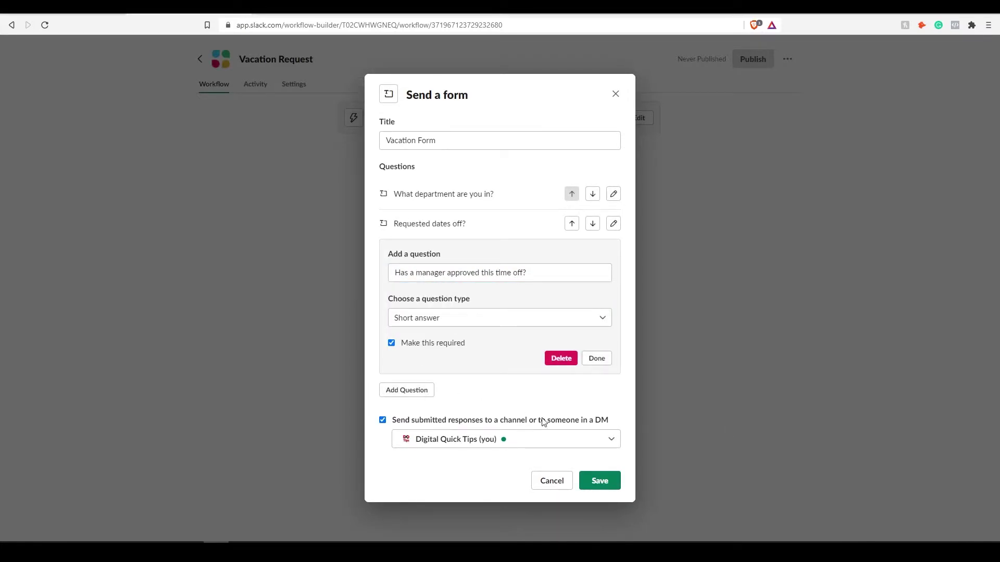
{"action": "left_click", "coordinate": [590, 478]}
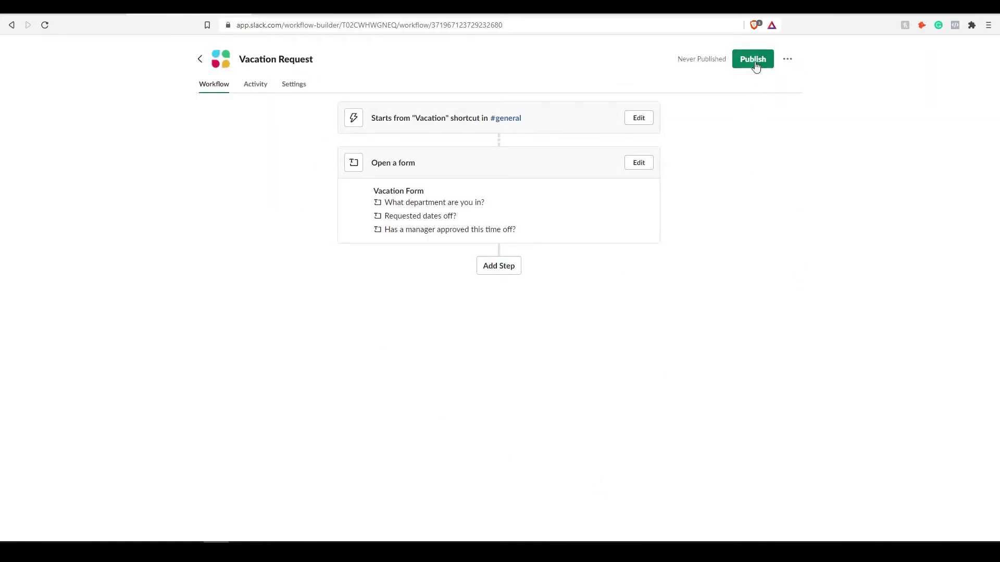
{"action": "left_click", "coordinate": [755, 58]}
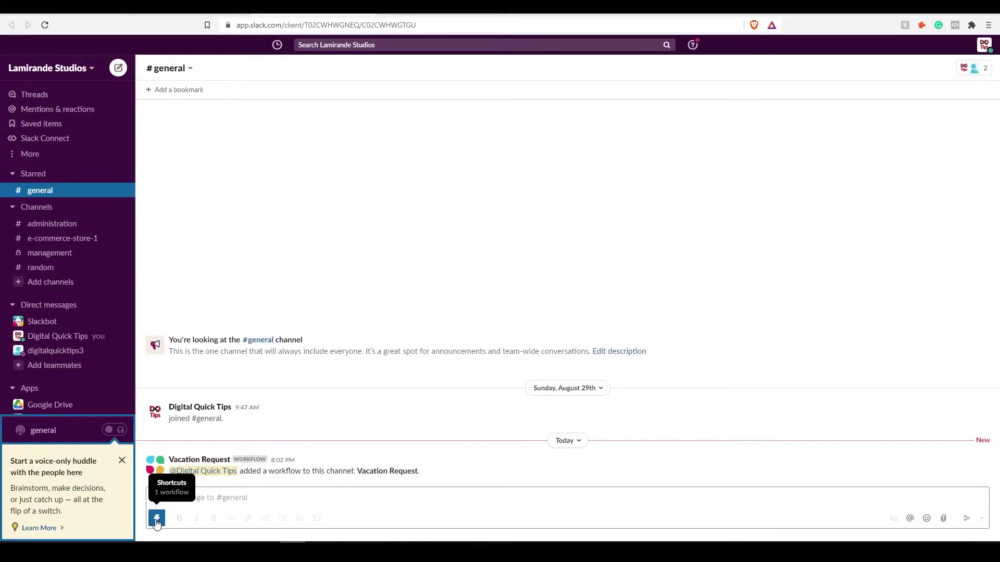
Run the Vacation shortcut in #general and submit its form with department Marketing, dates October 4th-5th and manager approval Yes
{"action": "left_click", "coordinate": [156, 520]}
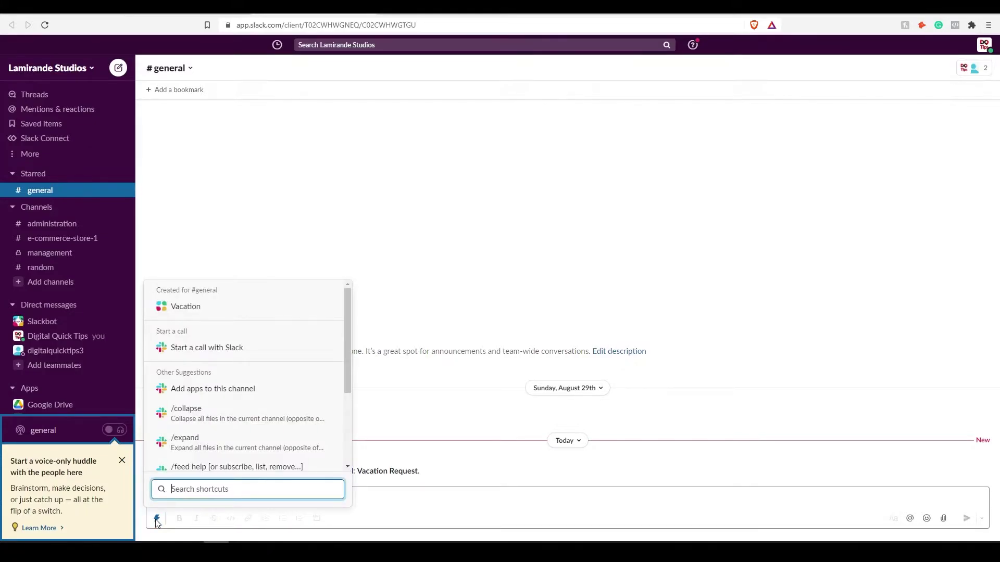
{"action": "left_click", "coordinate": [198, 308]}
{"action": "type", "text": "M"}
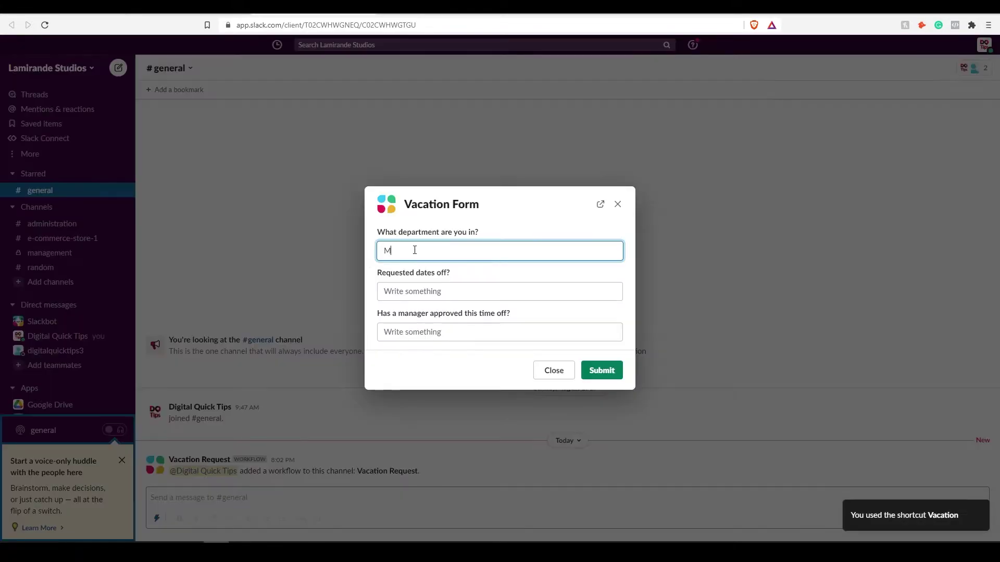
{"action": "type", "text": "arketing"}
{"action": "key", "text": "Tab"}
{"action": "type", "text": "October 4th-5th"}
{"action": "key", "text": "Tab"}
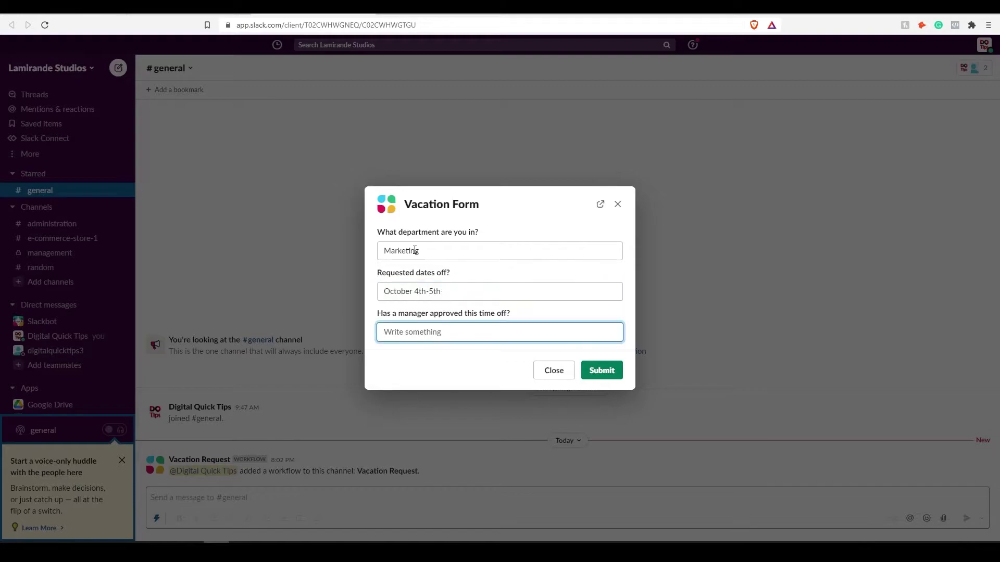
{"action": "type", "text": "Yes"}
{"action": "key", "text": "Return"}
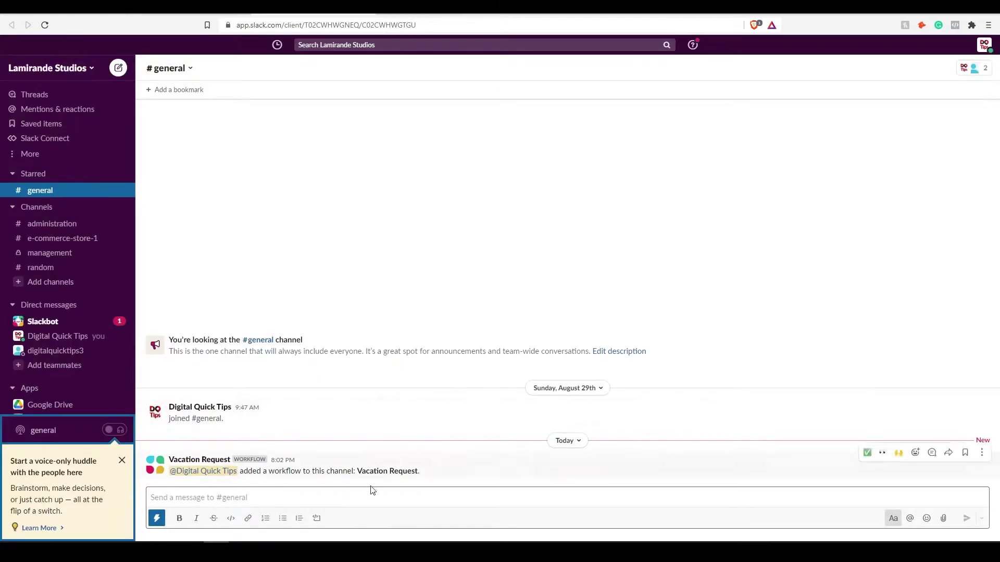
Dismiss the huddle tip and check your own direct message space for the submitted form response
{"action": "left_click", "coordinate": [355, 501]}
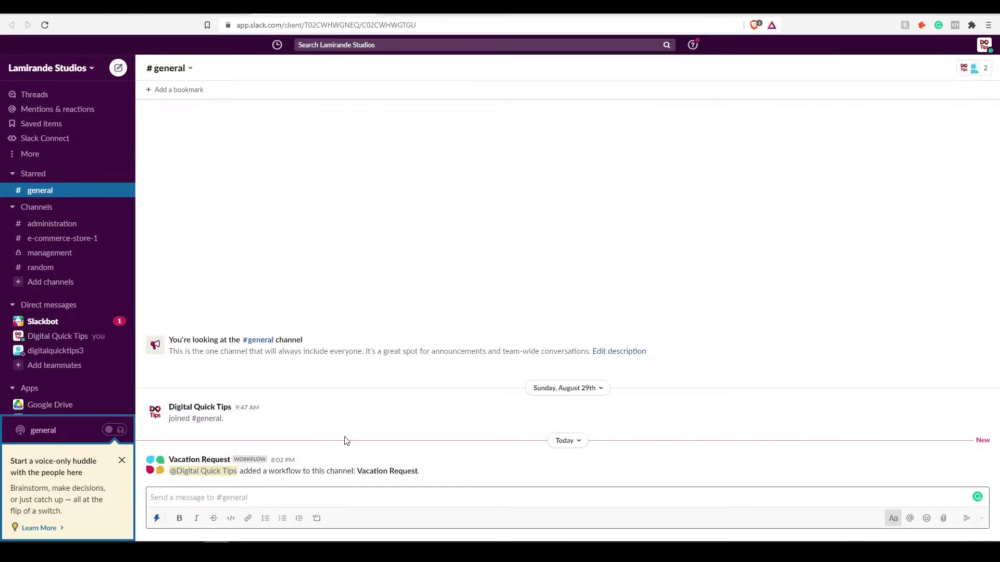
{"action": "left_click", "coordinate": [122, 461]}
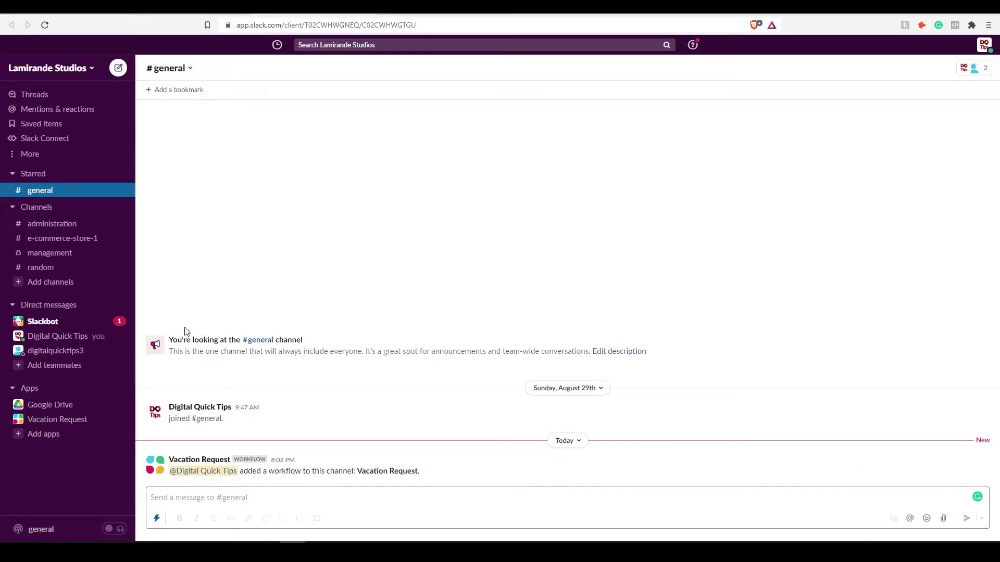
{"action": "left_click", "coordinate": [69, 337]}
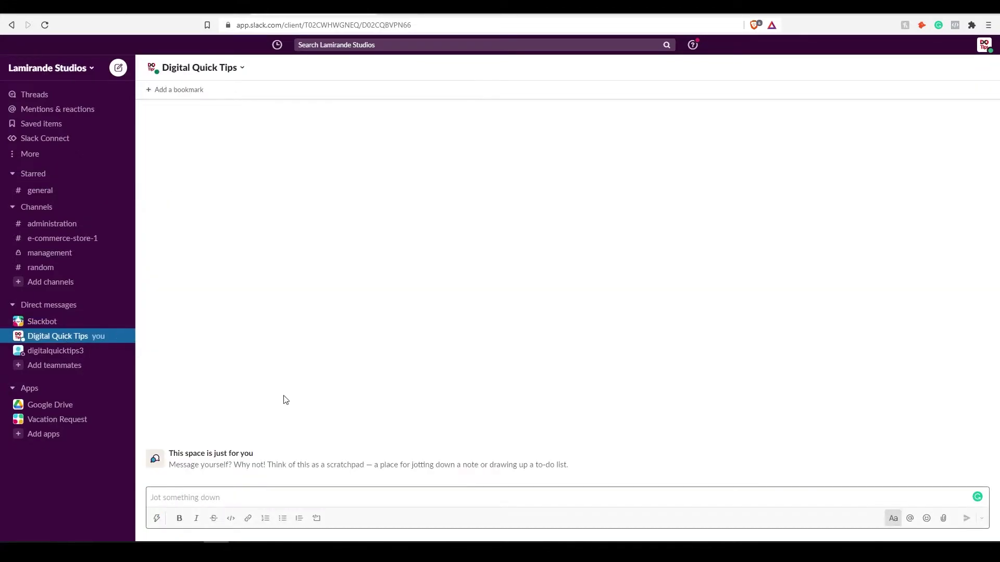
Show the keyboard shortcuts reference in the #general channel, look through it, and hide the channel sidebar
{"action": "left_click", "coordinate": [49, 192]}
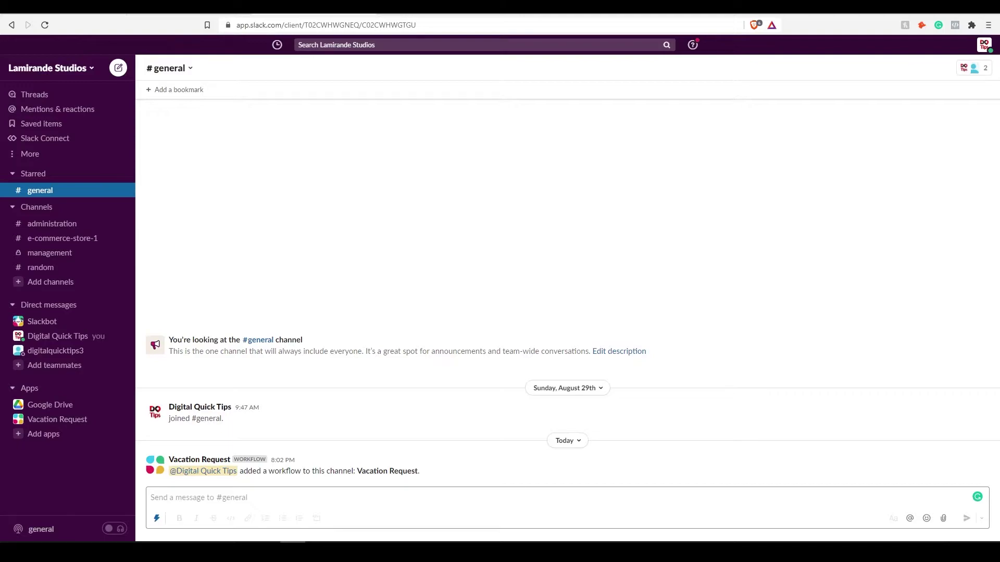
{"action": "left_click", "coordinate": [218, 503]}
{"action": "key", "text": "ctrl+slash"}
{"action": "scroll", "coordinate": [862, 248], "scroll_direction": "down", "scroll_amount": 15}
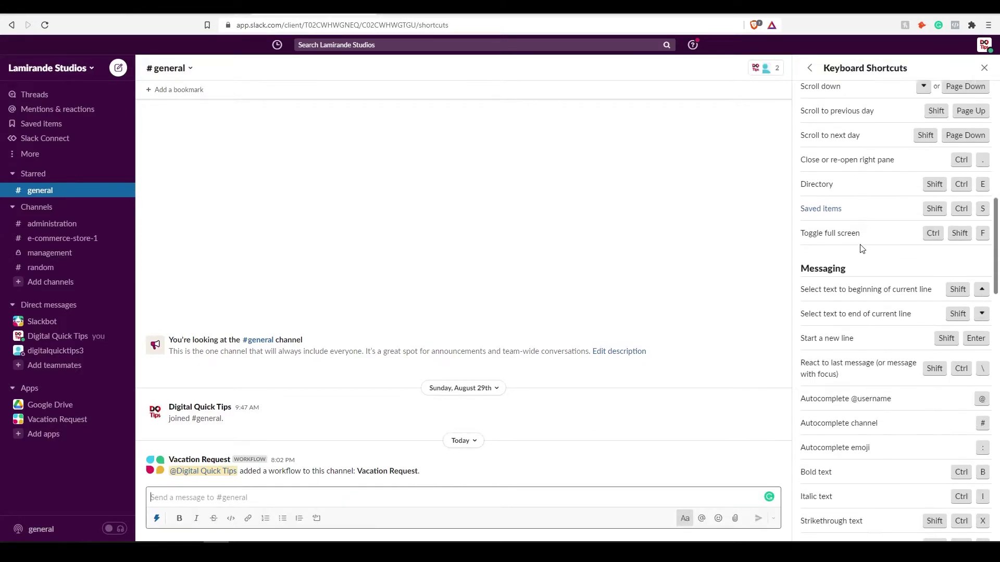
{"action": "scroll", "coordinate": [862, 249], "scroll_direction": "down", "scroll_amount": 7}
{"action": "scroll", "coordinate": [864, 250], "scroll_direction": "up", "scroll_amount": 20}
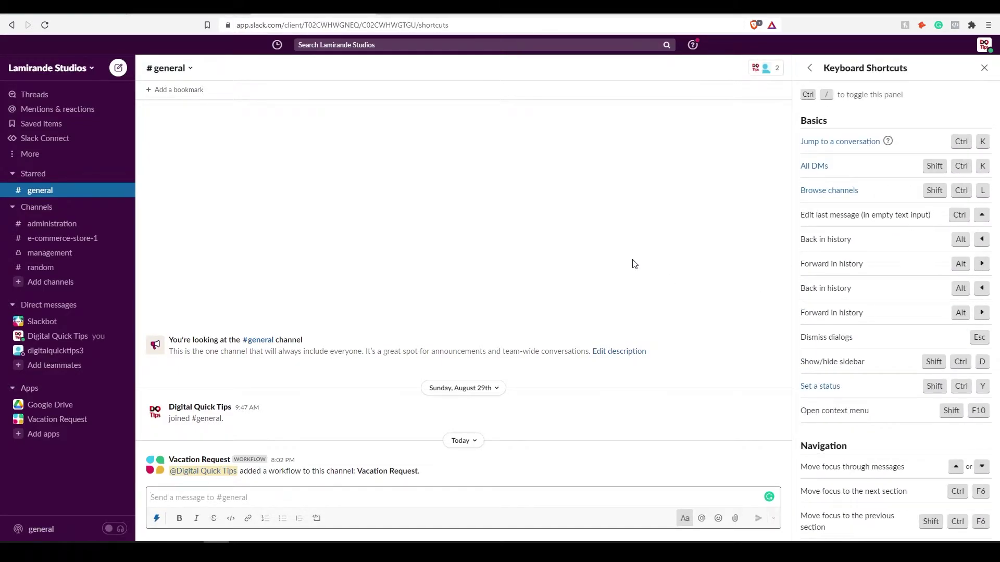
{"action": "key", "text": "ctrl+shift+d"}
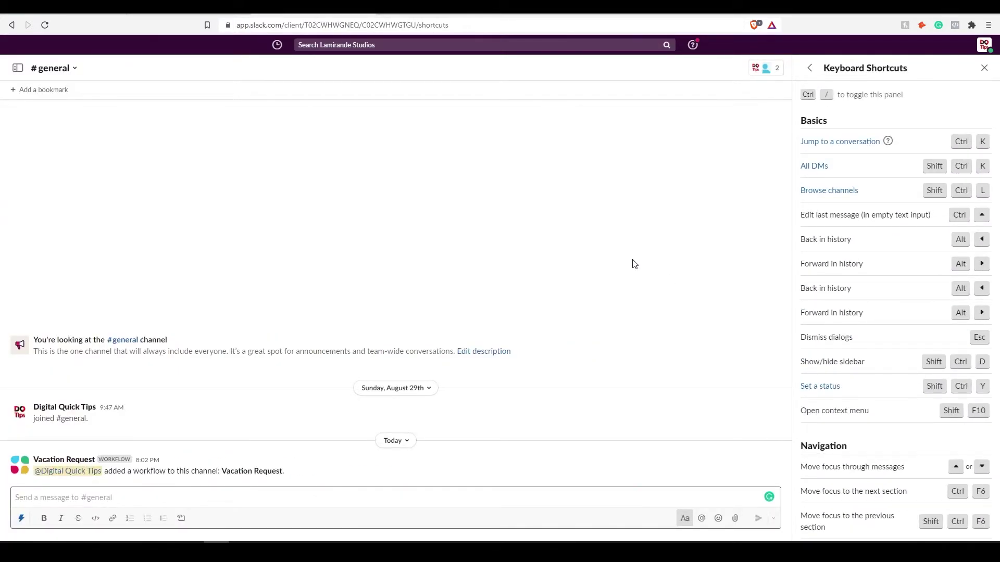
Show the channel sidebar again and step down through the conversations from #general to the last direct message
{"action": "key", "text": "ctrl+shift+d"}
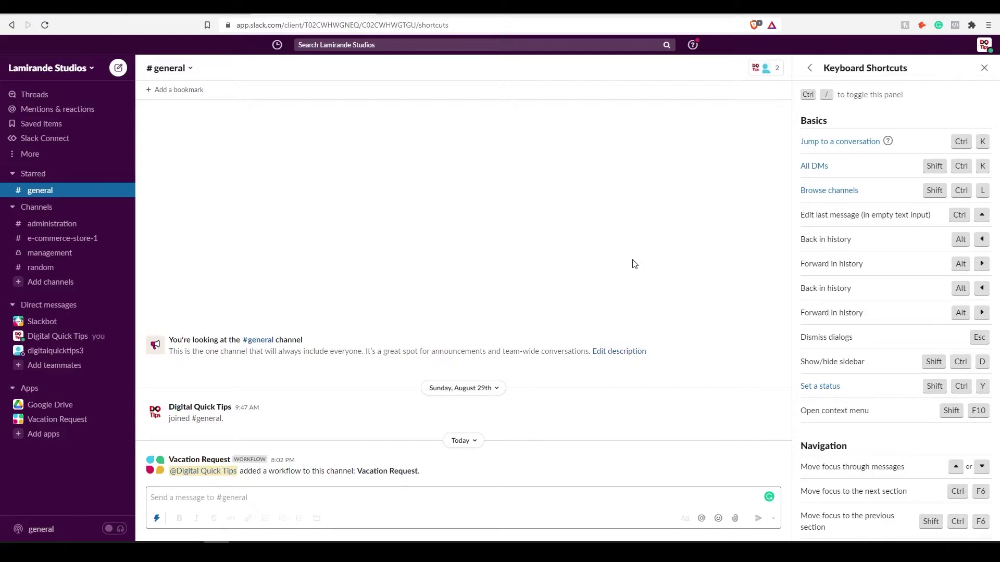
{"action": "key", "text": "alt+Down"}
{"action": "key", "text": "alt+Down"}
{"action": "key", "text": "alt+Down"}
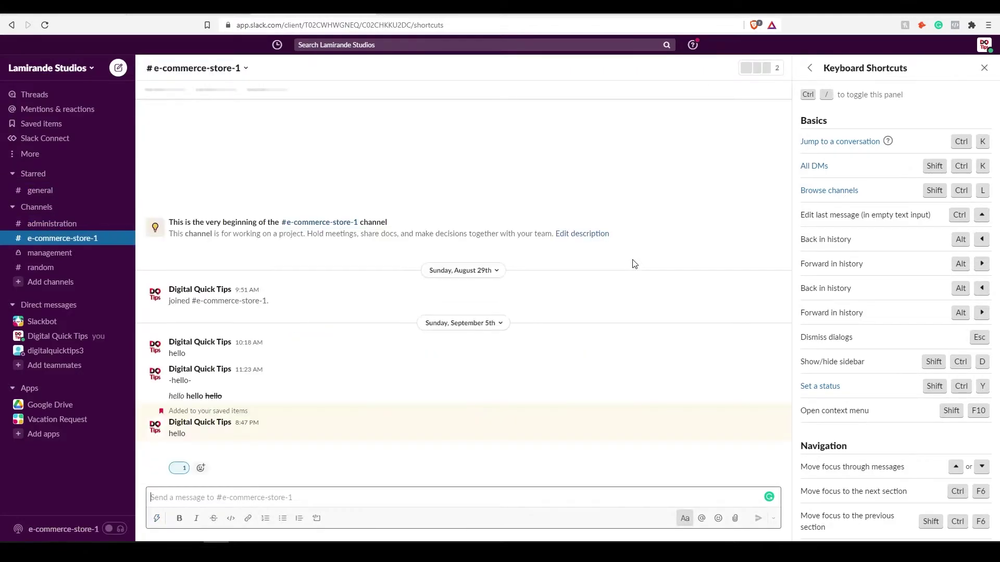
{"action": "key", "text": "alt+Down"}
{"action": "key", "text": "alt+Down"}
{"action": "key", "text": "alt+Down"}
{"action": "key", "text": "alt+Down"}
{"action": "key", "text": "alt+Down"}
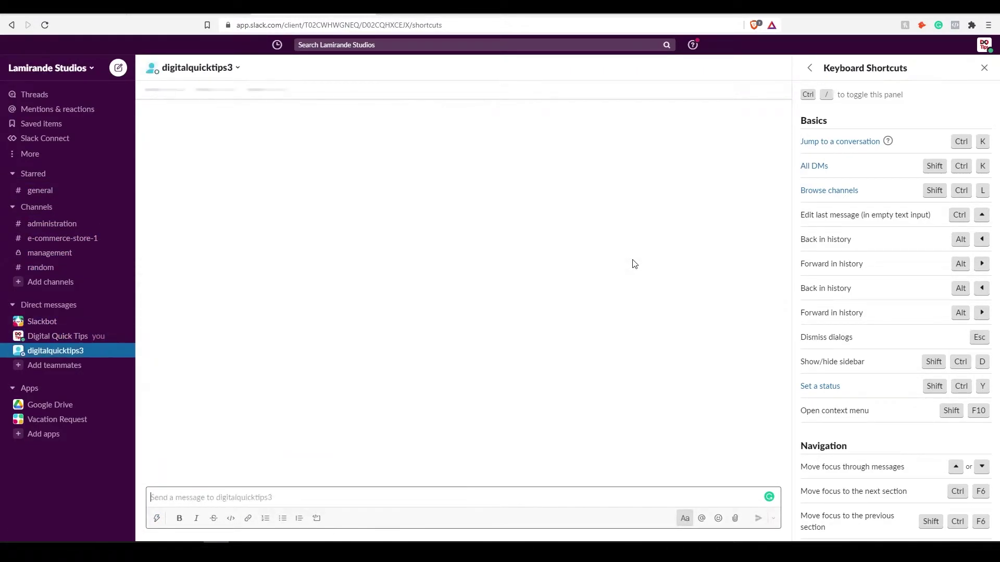
Go back up to your own direct message space and view the file attachment options, closing them without attaching anything
{"action": "key", "text": "alt+Up"}
{"action": "key", "text": "alt+Up"}
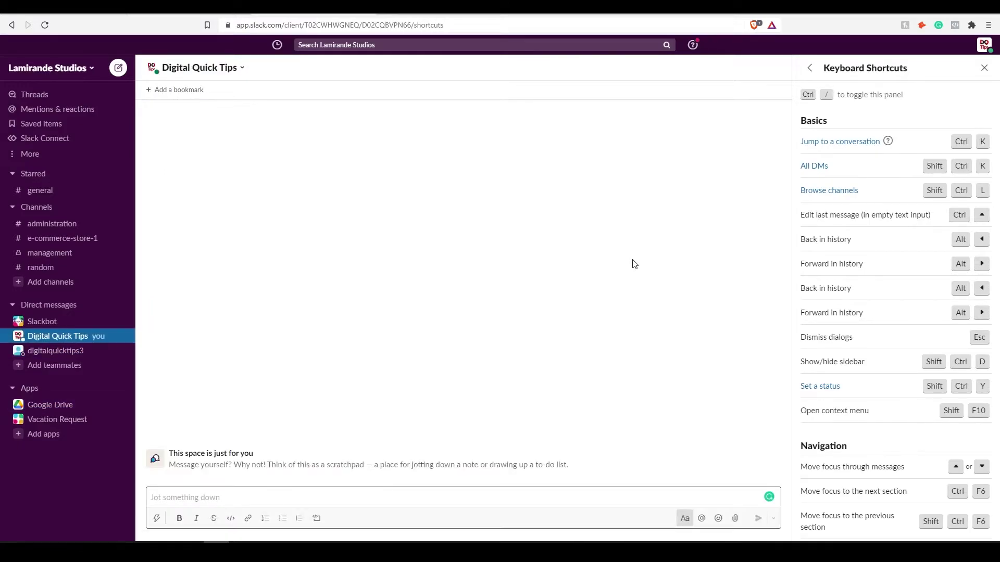
{"action": "key", "text": "ctrl+u"}
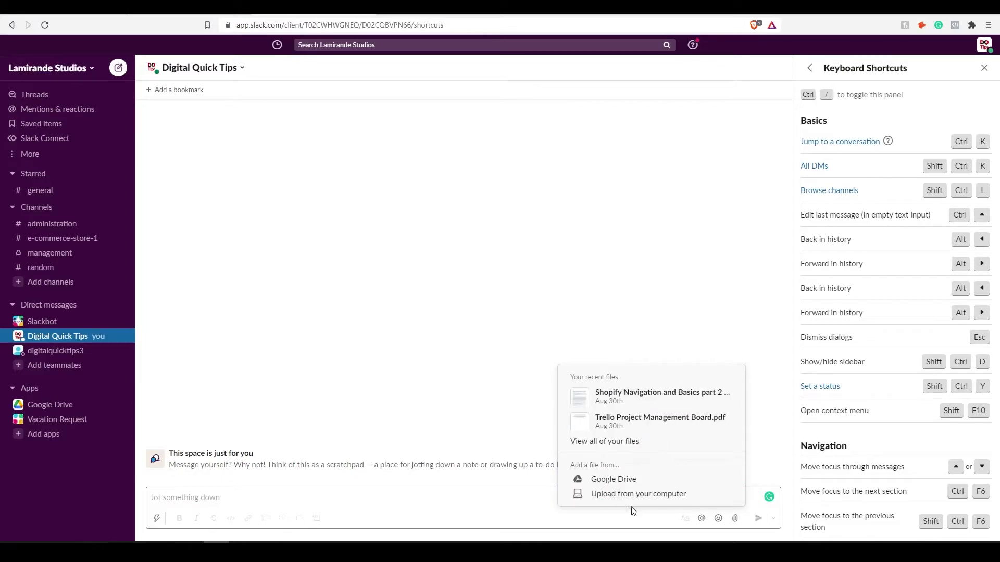
{"action": "key", "text": "Escape"}
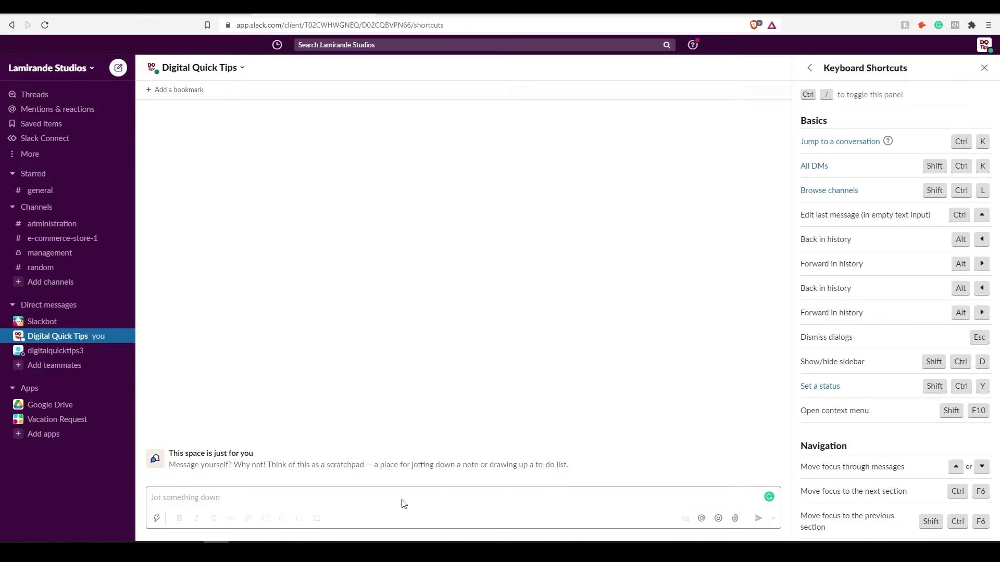
Send yourself the message "Hello hello hello hello3" with the second word italic, the third bold and the fourth struck through
{"action": "left_click", "coordinate": [272, 500]}
{"action": "type", "text": "Hello"}
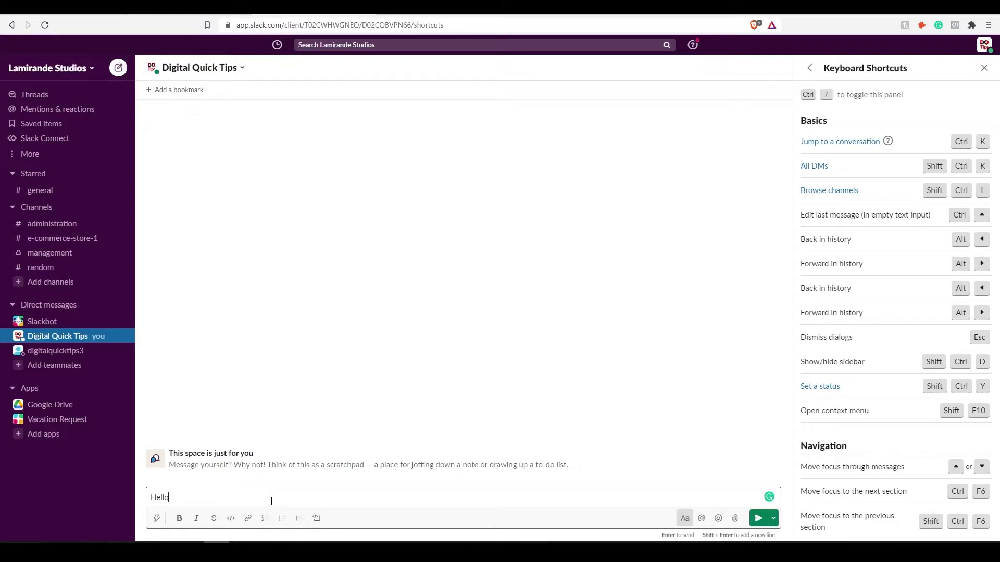
{"action": "key", "text": "ctrl+b"}
{"action": "key", "text": "ctrl+b"}
{"action": "key", "text": "ctrl+i"}
{"action": "key", "text": "ctrl+i"}
{"action": "type", "text": "hello"}
{"action": "type", "text": " *hello"}
{"action": "type", "text": "*"}
{"action": "type", "text": "hello~"}
{"action": "key", "text": "Return"}
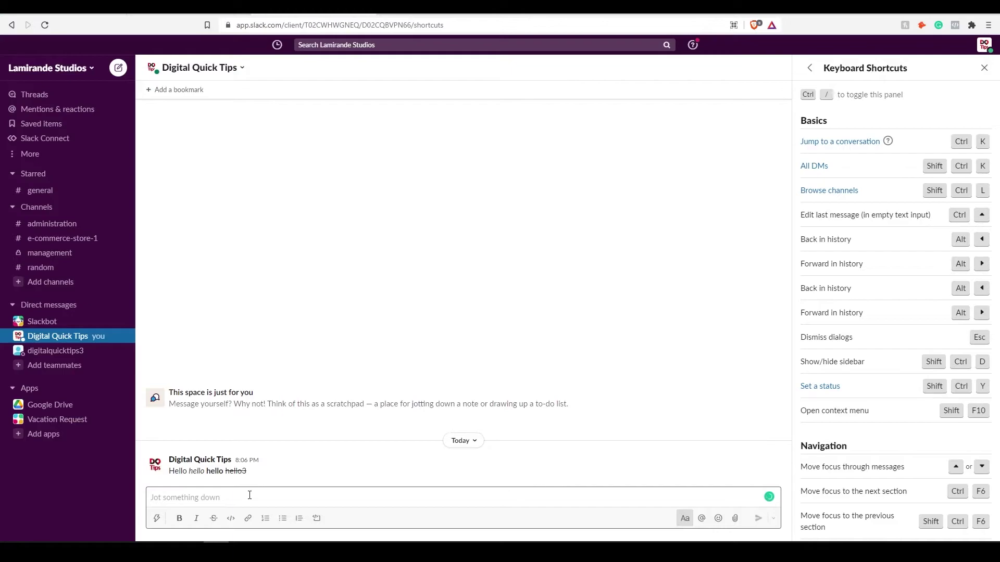
Bring up the Add link dialog for a new message and close it without adding a link
{"action": "key", "text": "ctrl+shift+u"}
{"action": "left_click", "coordinate": [467, 307]}
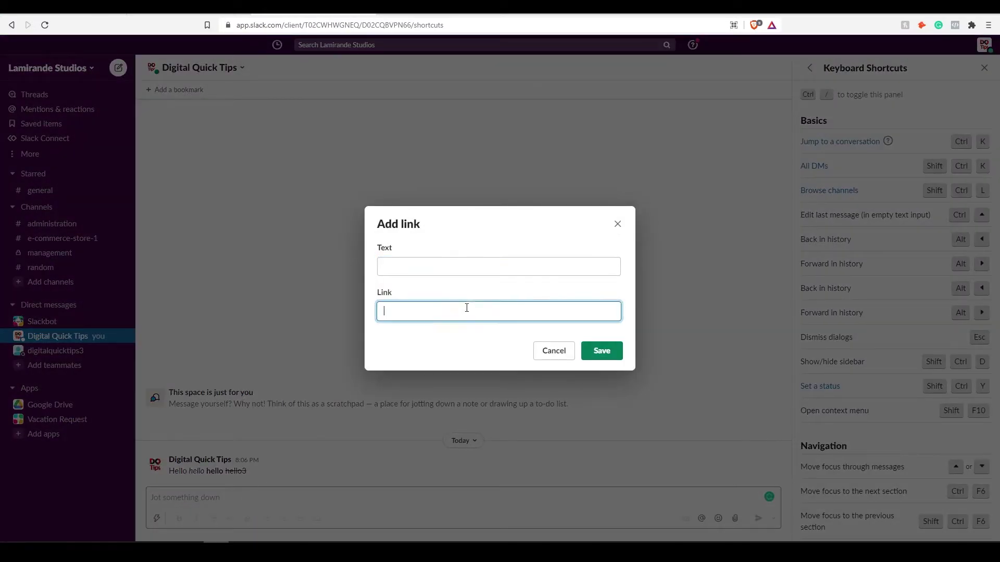
{"action": "left_click", "coordinate": [617, 223]}
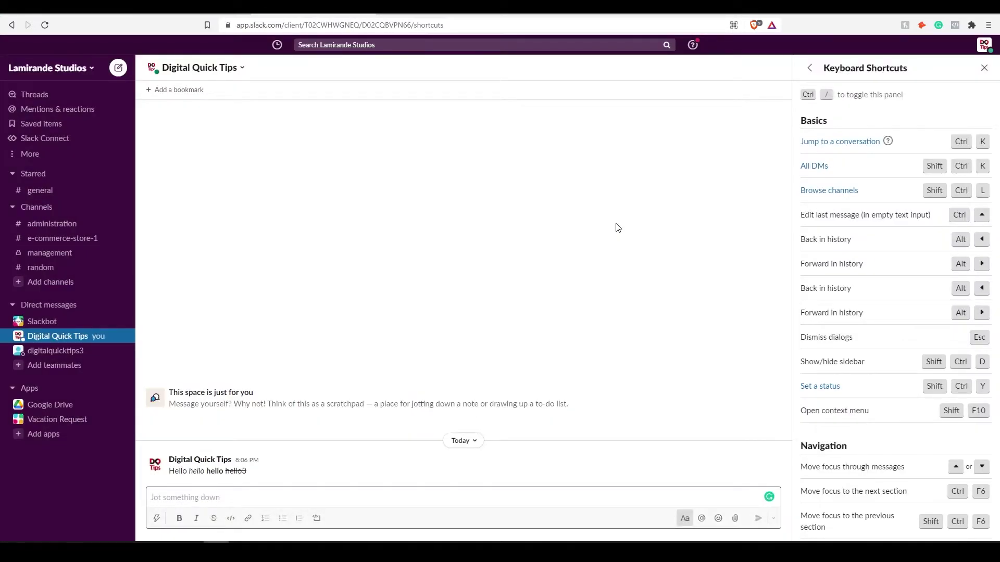
View the People directory and the #general channel, and check the keyboard shortcuts reference from your own direct message space
{"action": "key", "text": "ctrl+shift+e"}
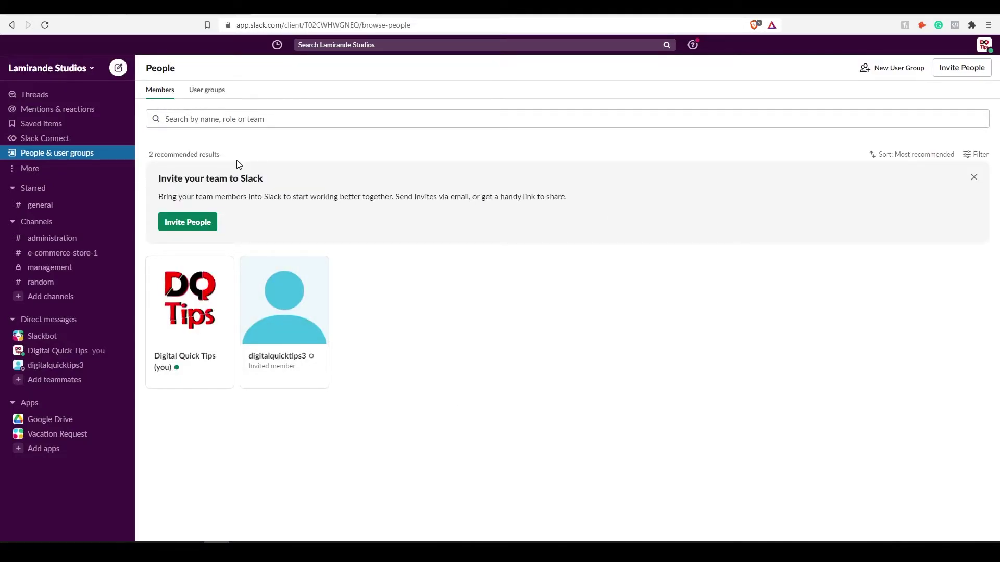
{"action": "left_click", "coordinate": [68, 204]}
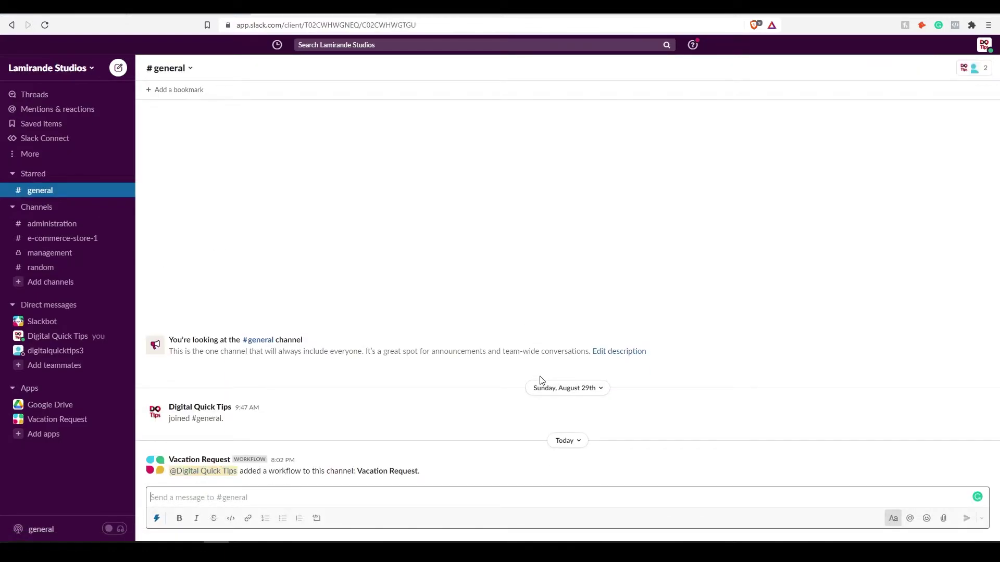
{"action": "left_click", "coordinate": [65, 337]}
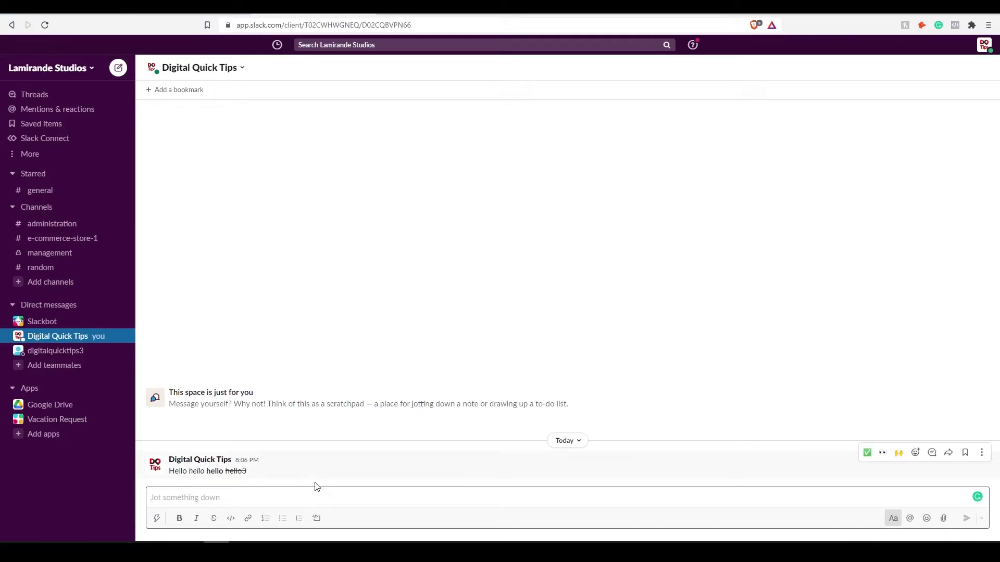
{"action": "key", "text": "ctrl+slash"}
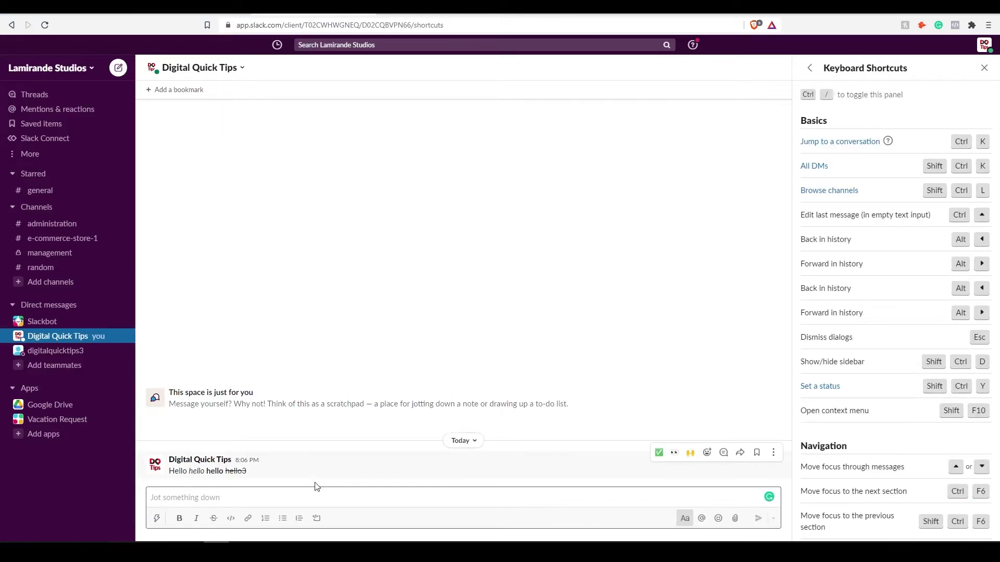
{"action": "key", "text": "ctrl+slash"}
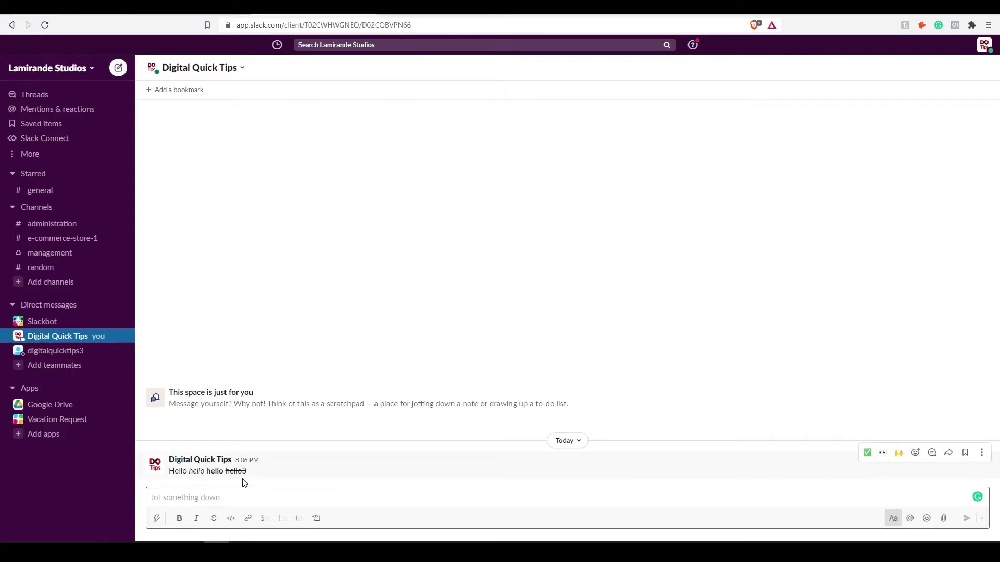
Set a reminder in #e-commerce-store-1 for "social media graphics" tomorrow using the /remind command
{"action": "type", "text": "/remind"}
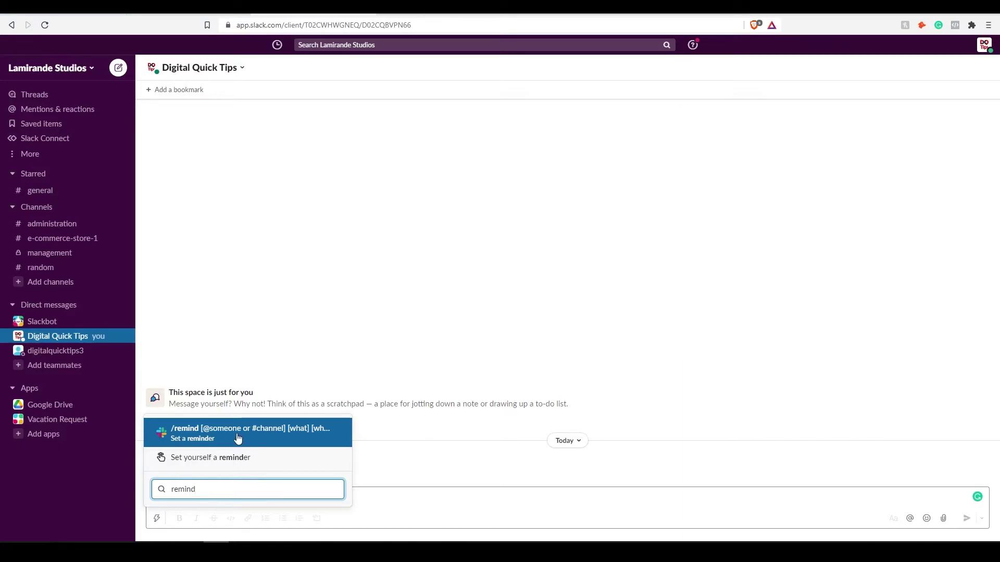
{"action": "left_click", "coordinate": [78, 239]}
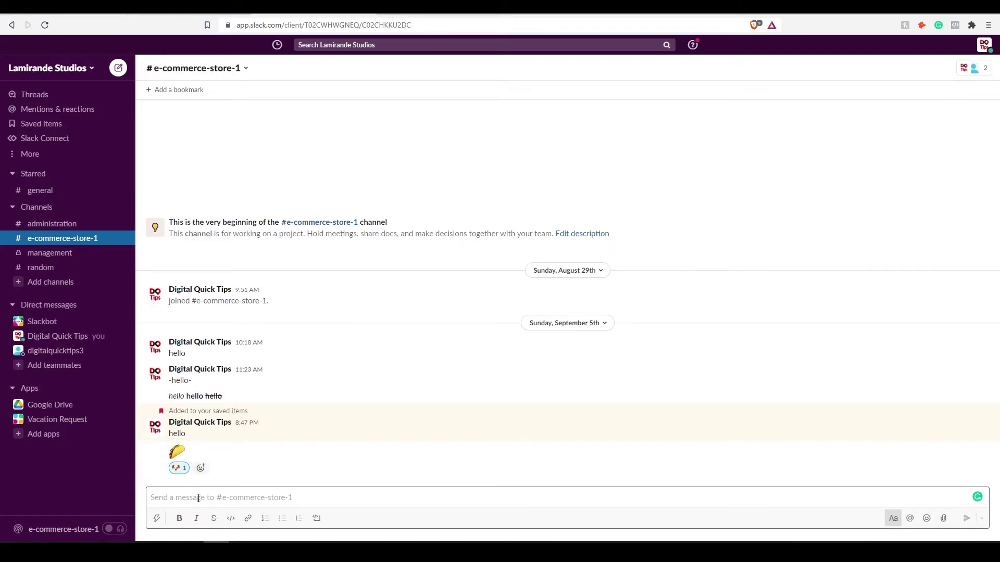
{"action": "type", "text": "/remind"}
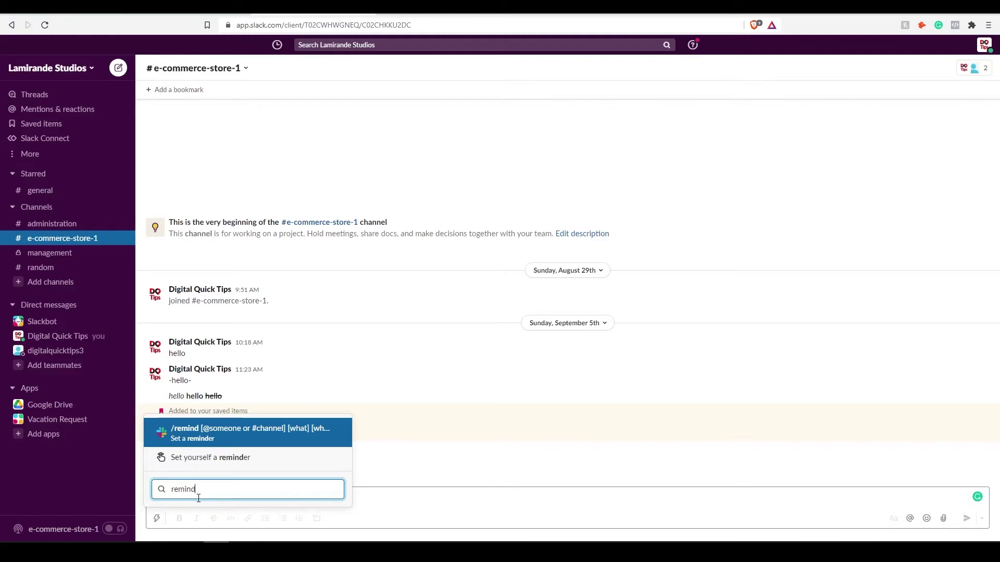
{"action": "key", "text": "Return"}
{"action": "type", "text": "social media grapc"}
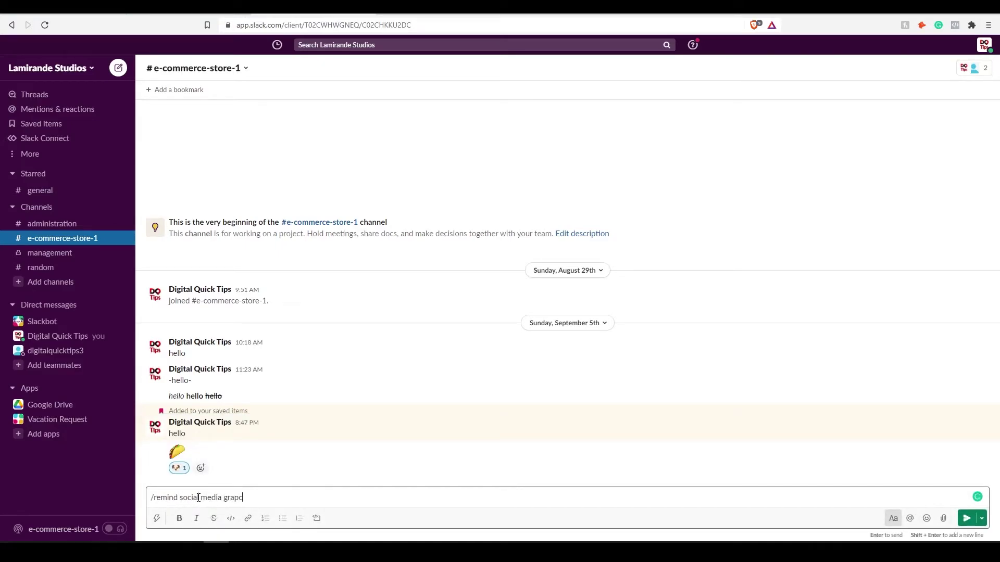
{"action": "key", "text": "BackSpace"}
{"action": "type", "text": "h"}
{"action": "type", "text": "ics tomorrow"}
{"action": "key", "text": "Return"}
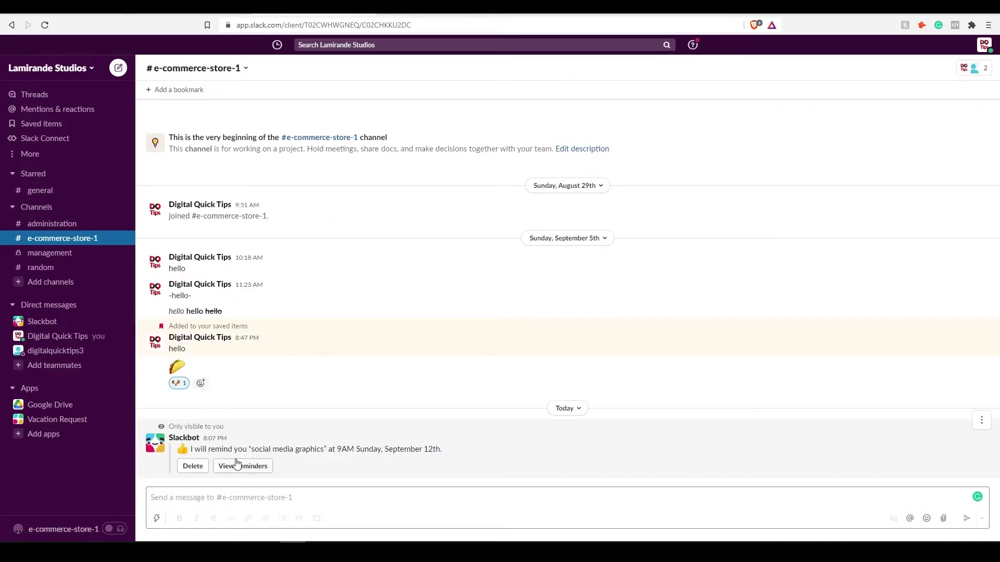
Examine the list of upcoming and past reminders, and open the page for adding apps
{"action": "left_click", "coordinate": [263, 468]}
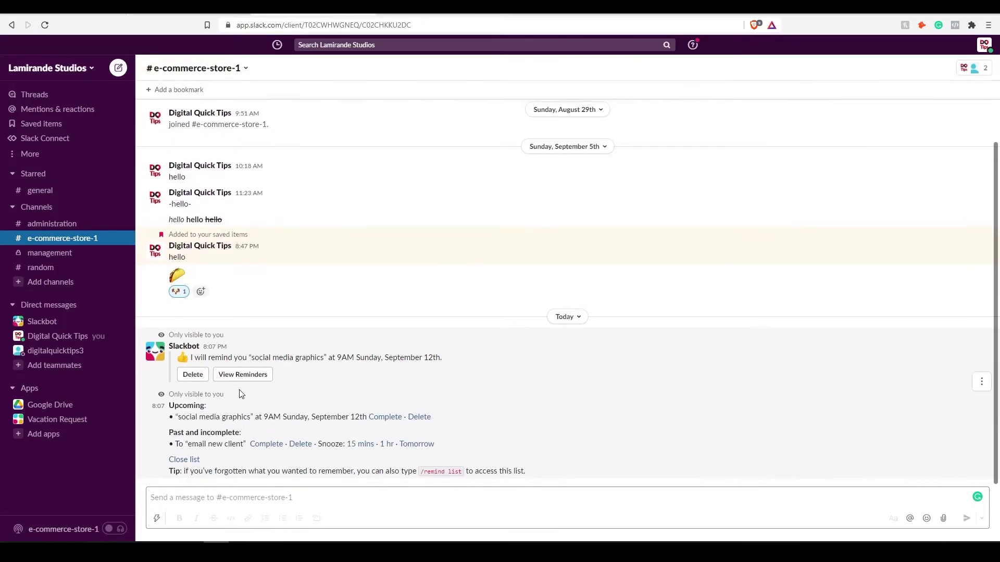
{"action": "left_click_drag", "start_coordinate": [492, 454], "coordinate": [155, 370]}
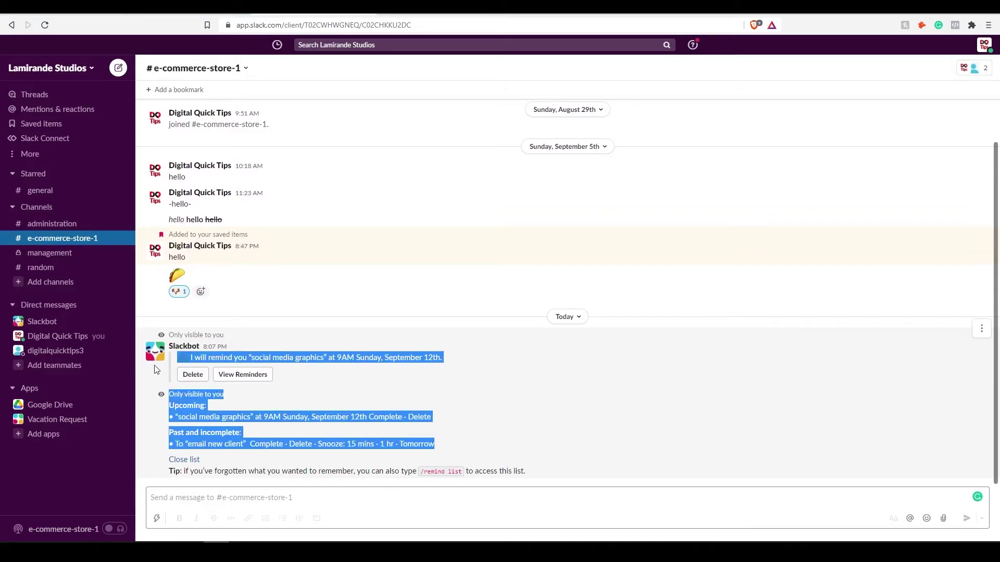
{"action": "left_click", "coordinate": [479, 413]}
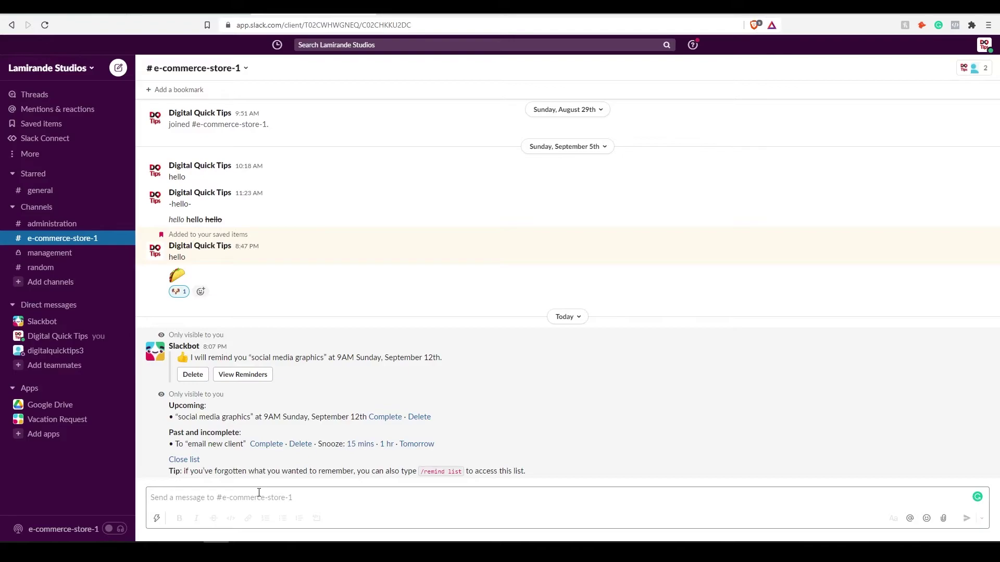
{"action": "left_click", "coordinate": [47, 436]}
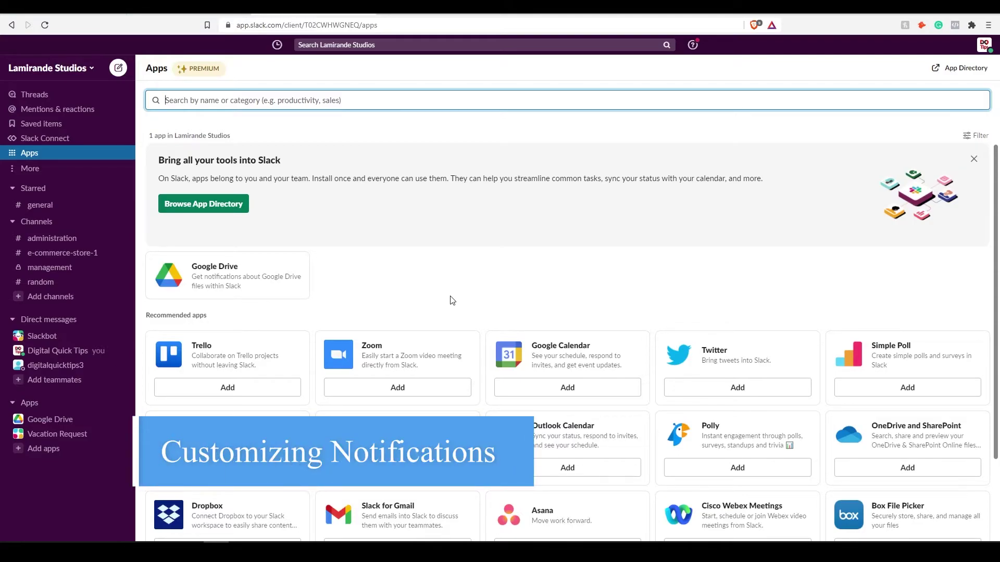
Enable desktop notifications through the #general channel's notification settings, allow them for the site, and close the settings
{"action": "right_click", "coordinate": [67, 240]}
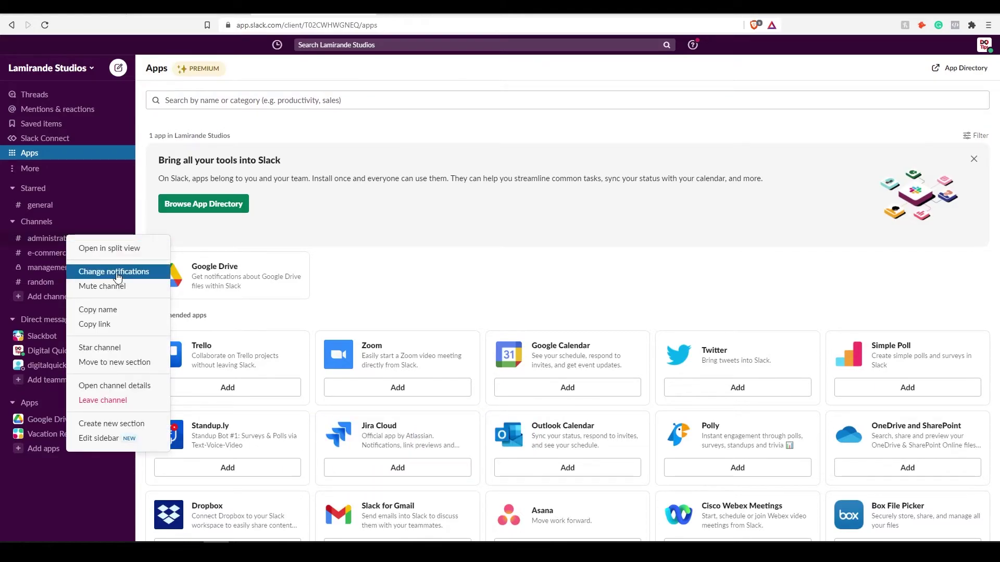
{"action": "right_click", "coordinate": [50, 211]}
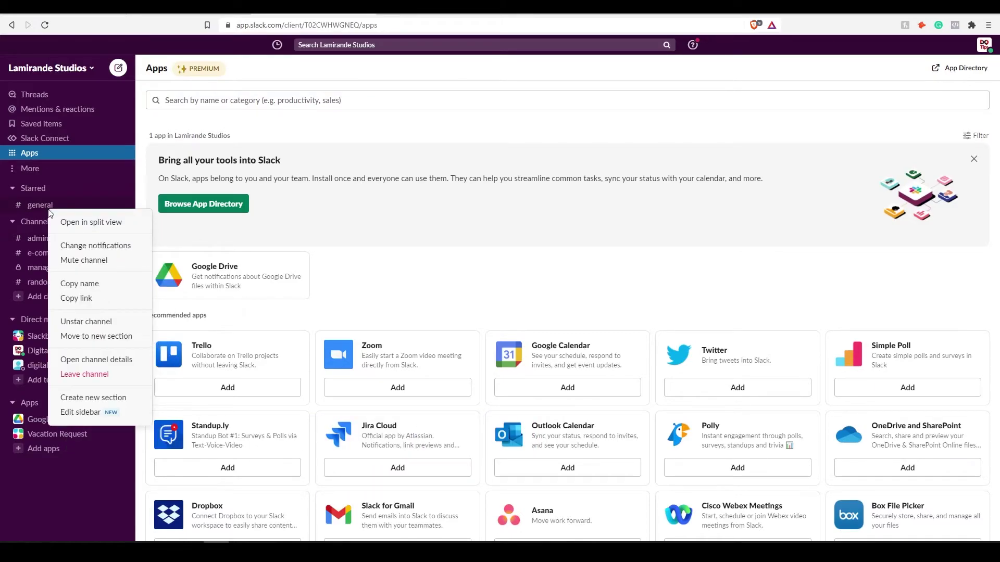
{"action": "left_click", "coordinate": [98, 248]}
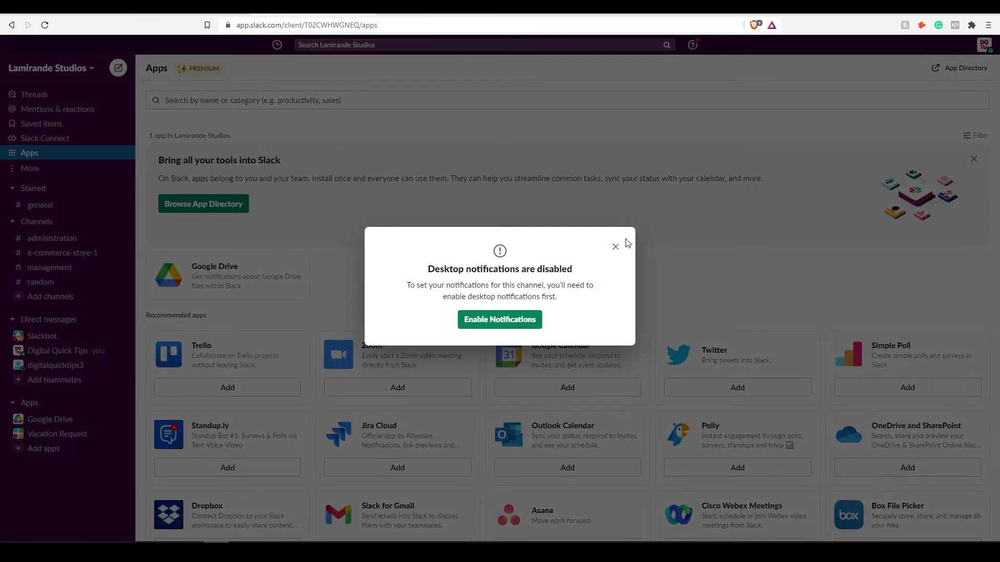
{"action": "left_click", "coordinate": [522, 321]}
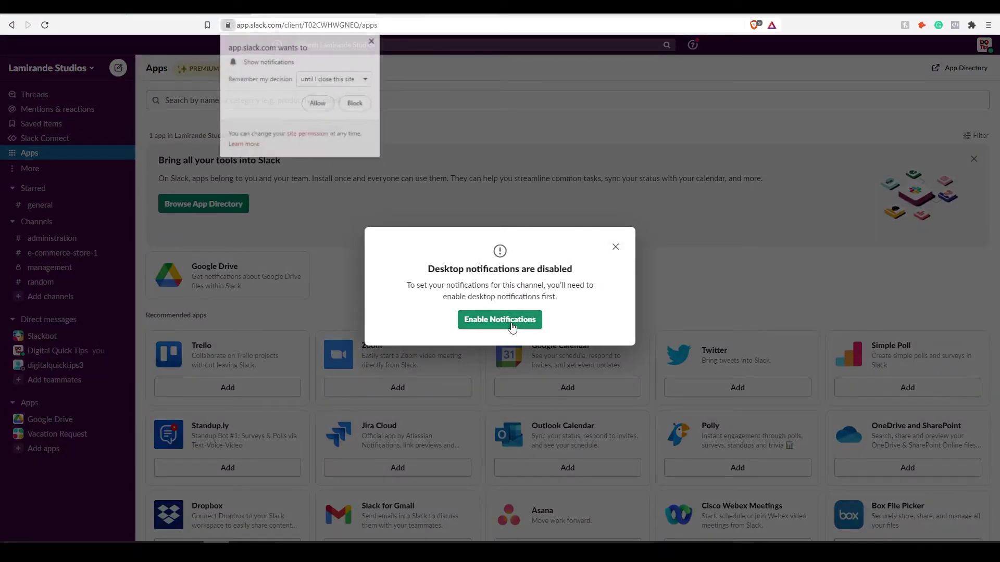
{"action": "left_click", "coordinate": [320, 103]}
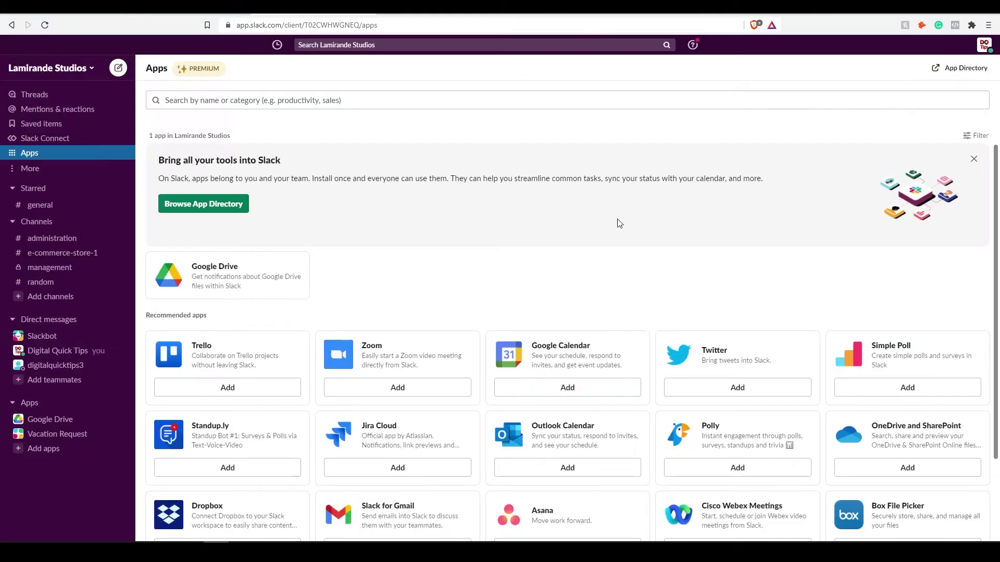
{"action": "left_click", "coordinate": [615, 177]}
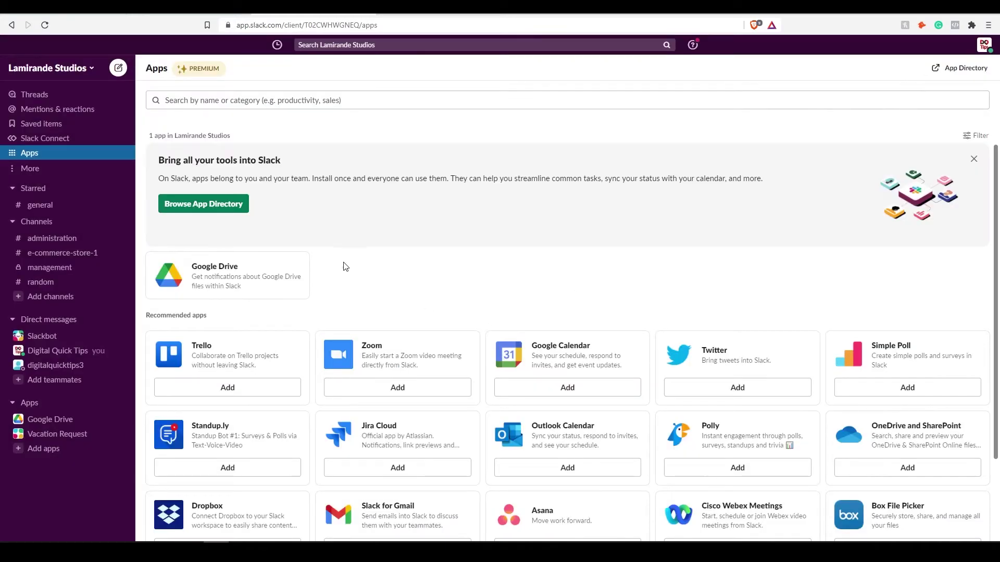
Look at the notification options of another channel in the Channels section and close them without changes
{"action": "right_click", "coordinate": [68, 276]}
{"action": "left_click", "coordinate": [117, 314]}
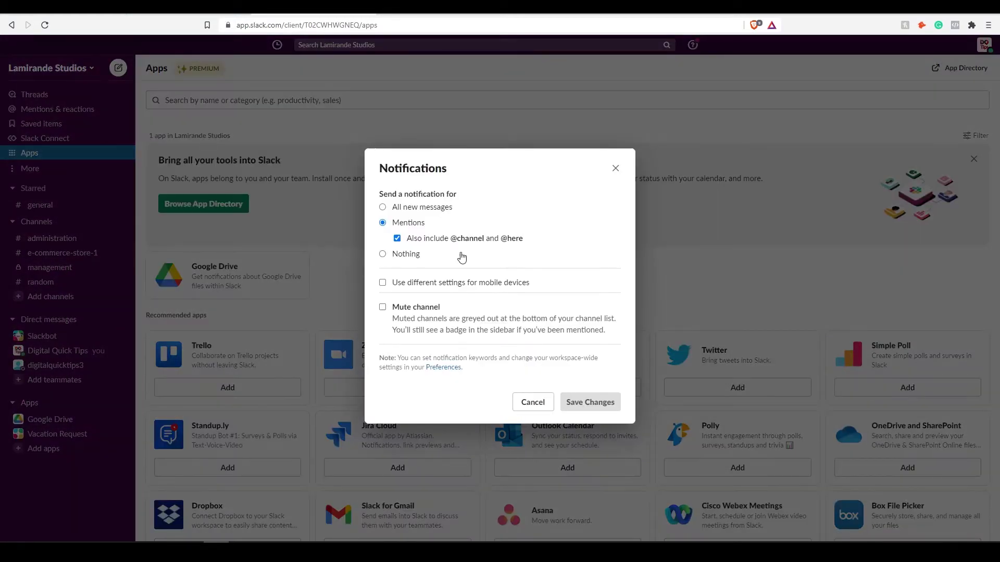
{"action": "left_click", "coordinate": [616, 168]}
Enter "digital quick tips" as a keyword in the workspace notification preferences and look over the notification schedule
{"action": "left_click", "coordinate": [96, 93]}
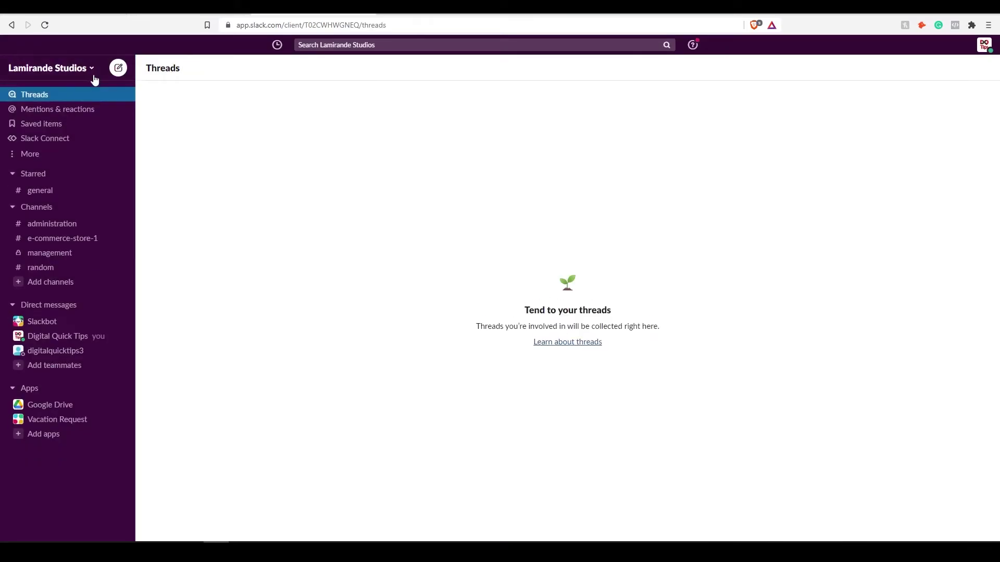
{"action": "left_click", "coordinate": [93, 70]}
{"action": "left_click", "coordinate": [76, 204]}
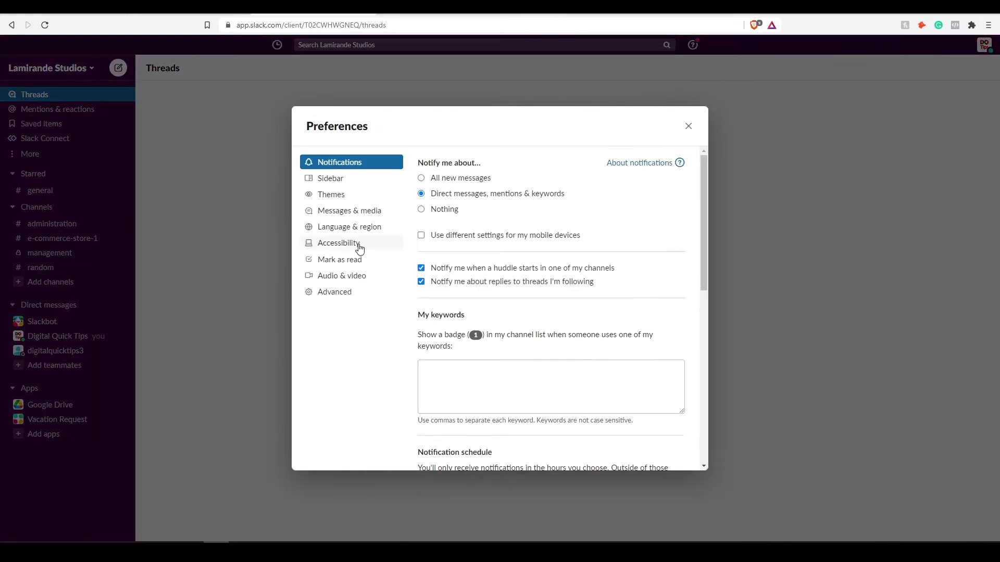
{"action": "left_click", "coordinate": [461, 376]}
{"action": "type", "text": "d"}
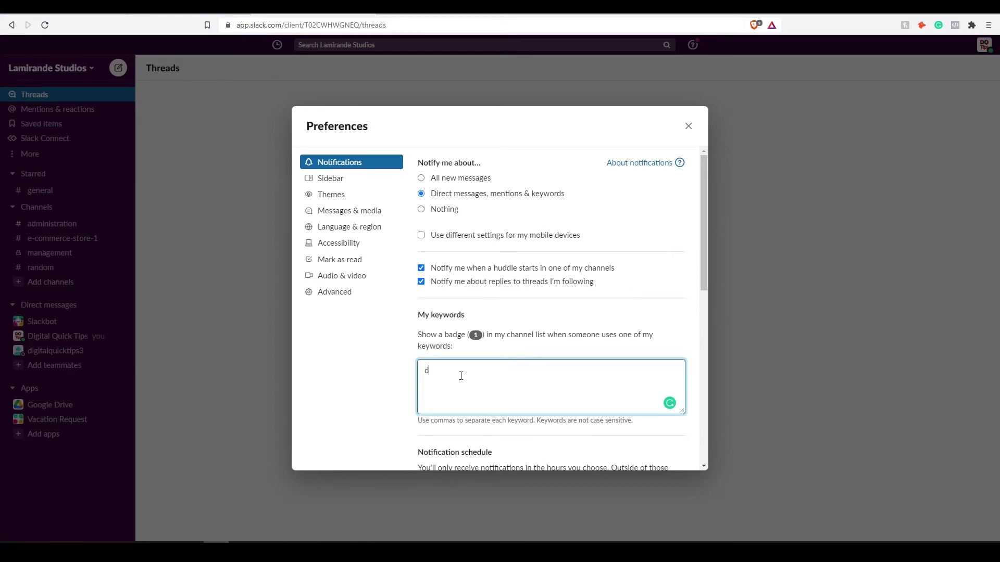
{"action": "type", "text": "igital quick tips"}
{"action": "scroll", "coordinate": [495, 402], "scroll_direction": "down", "scroll_amount": 4}
{"action": "scroll", "coordinate": [504, 314], "scroll_direction": "up", "scroll_amount": 2}
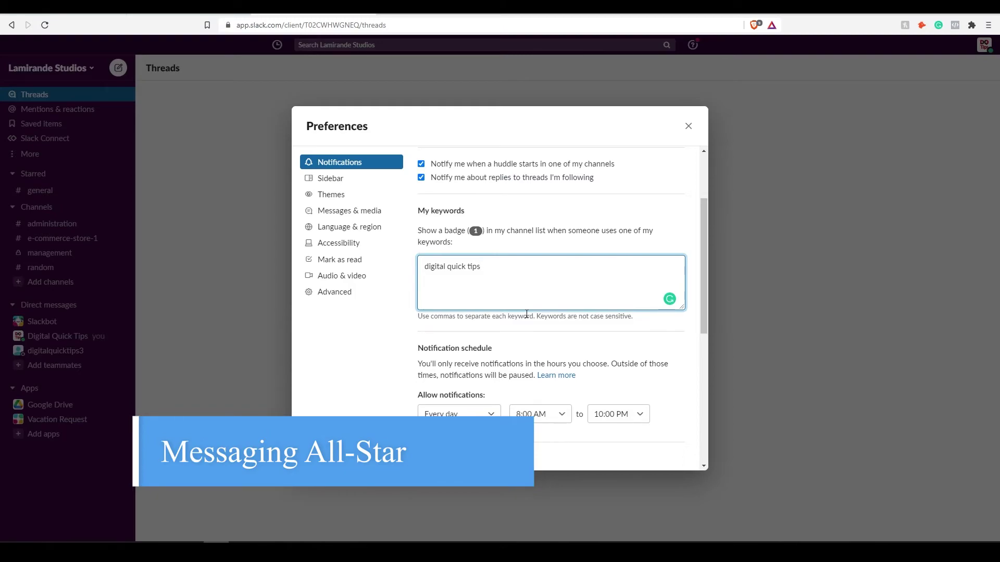
Close the preferences and send "oops" in your own direct message space
{"action": "left_click", "coordinate": [688, 126]}
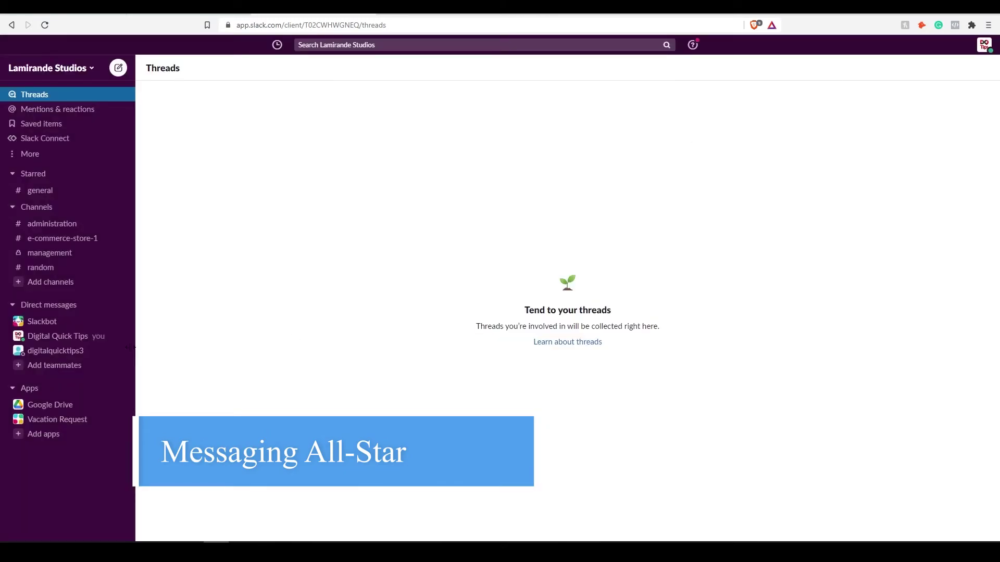
{"action": "left_click", "coordinate": [78, 337]}
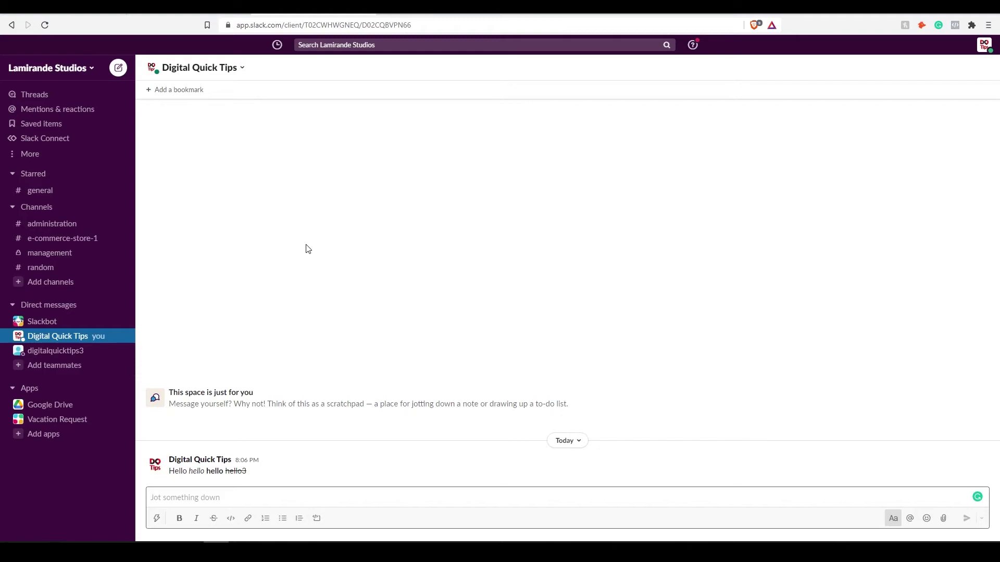
{"action": "type", "text": "oops"}
{"action": "key", "text": "Return"}
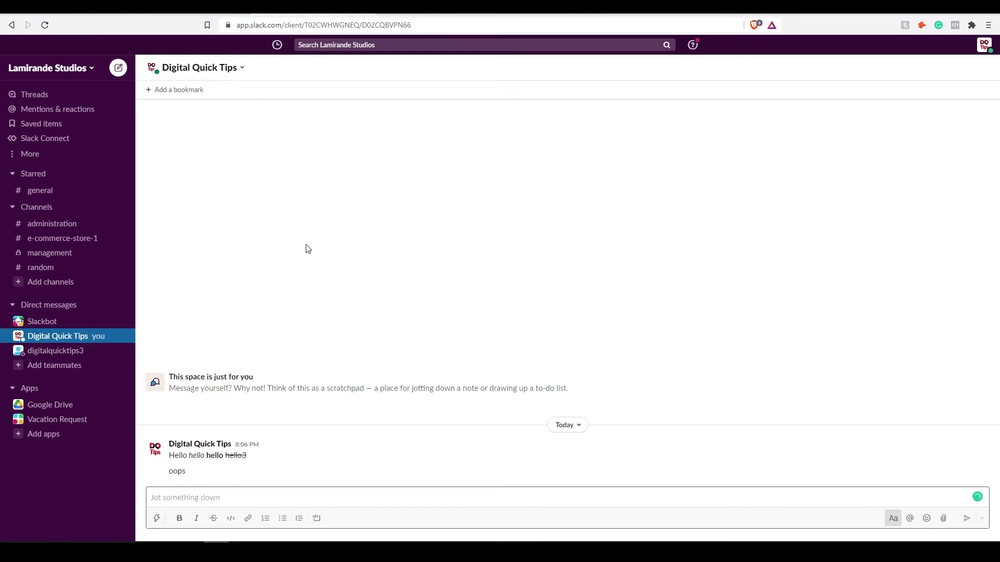
Edit the last sent message so it reads "oops yay"
{"action": "key", "text": "Up"}
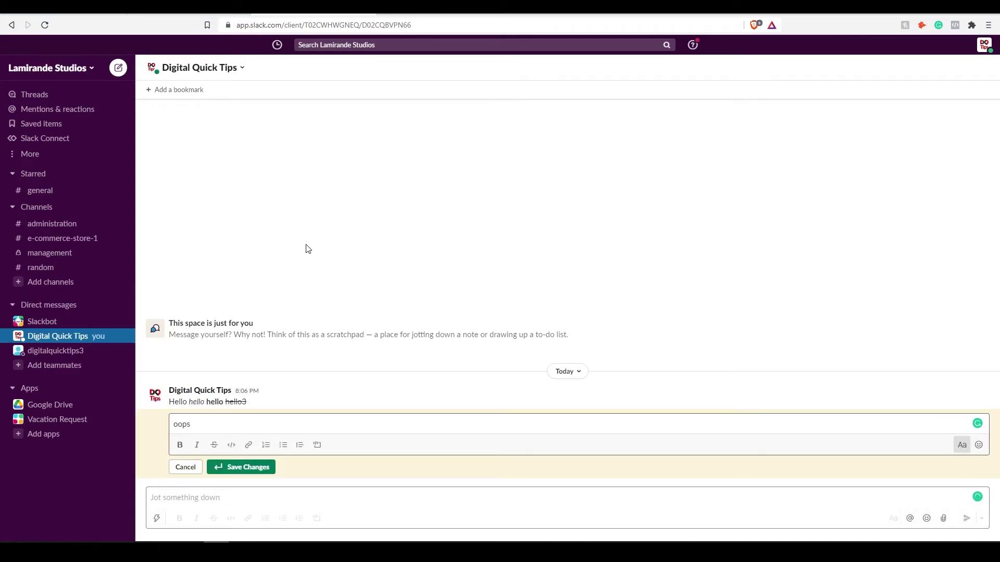
{"action": "type", "text": "yay"}
{"action": "key", "text": "Return"}
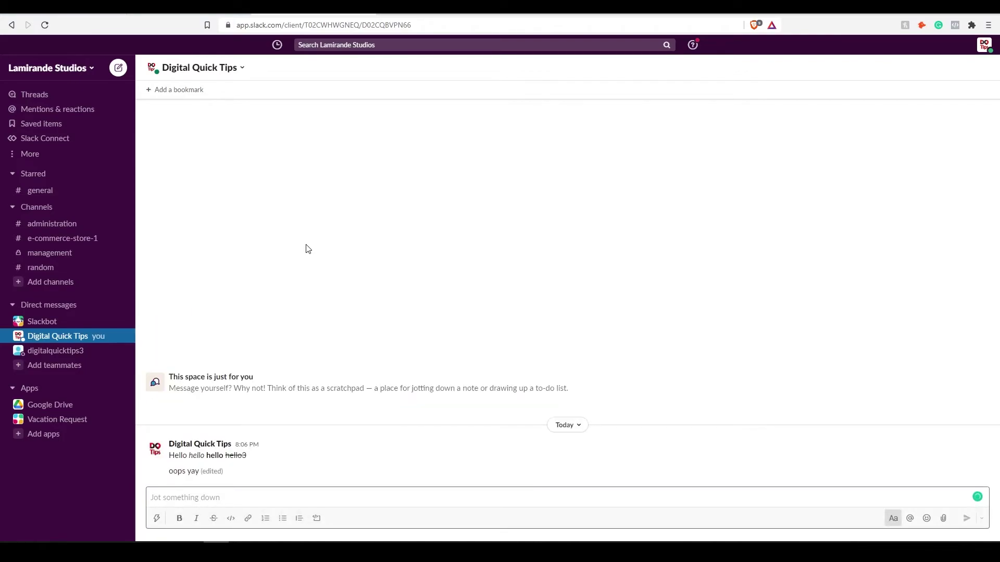
Send "no sorting needed" as a direct message to digitalquicktips3 using the /msg slash command
{"action": "type", "text": "/msg"}
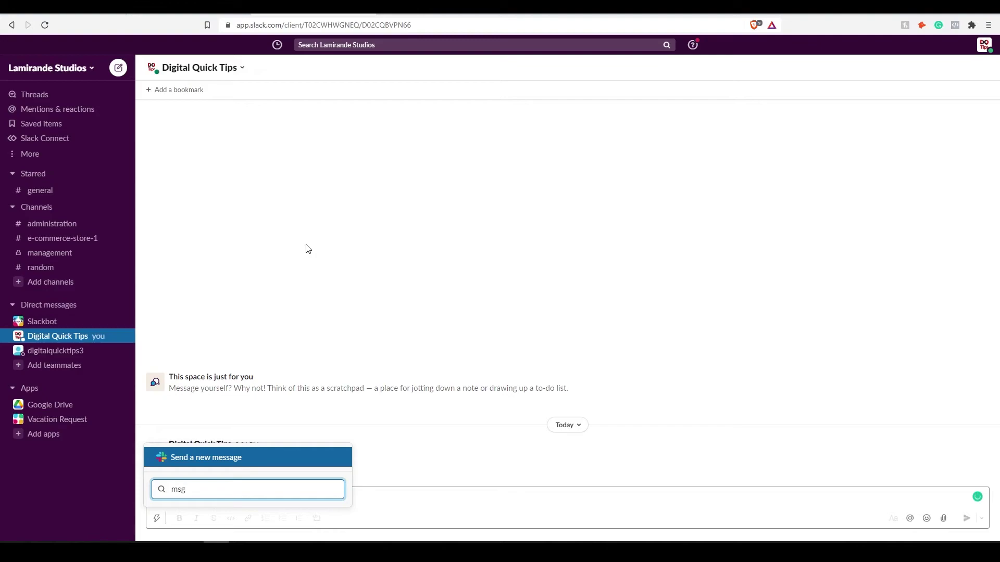
{"action": "key", "text": "Return"}
{"action": "type", "text": "digita"}
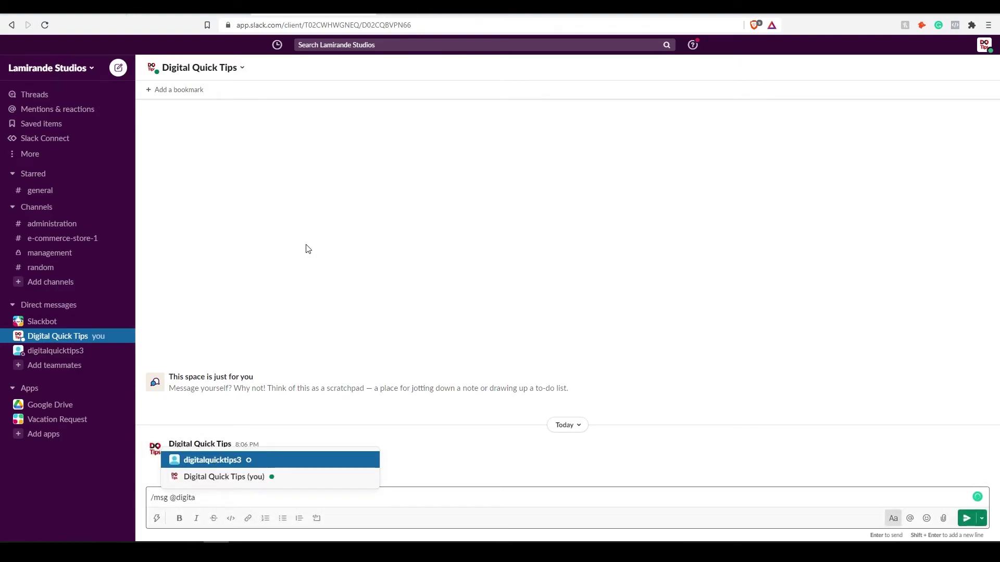
{"action": "key", "text": "Return"}
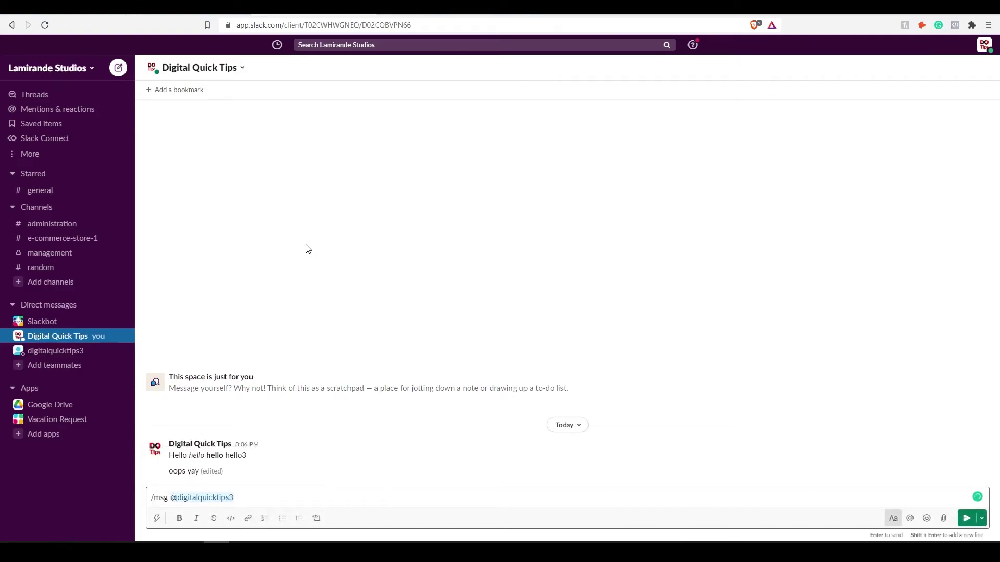
{"action": "type", "text": "no sorting needed"}
{"action": "key", "text": "Return"}
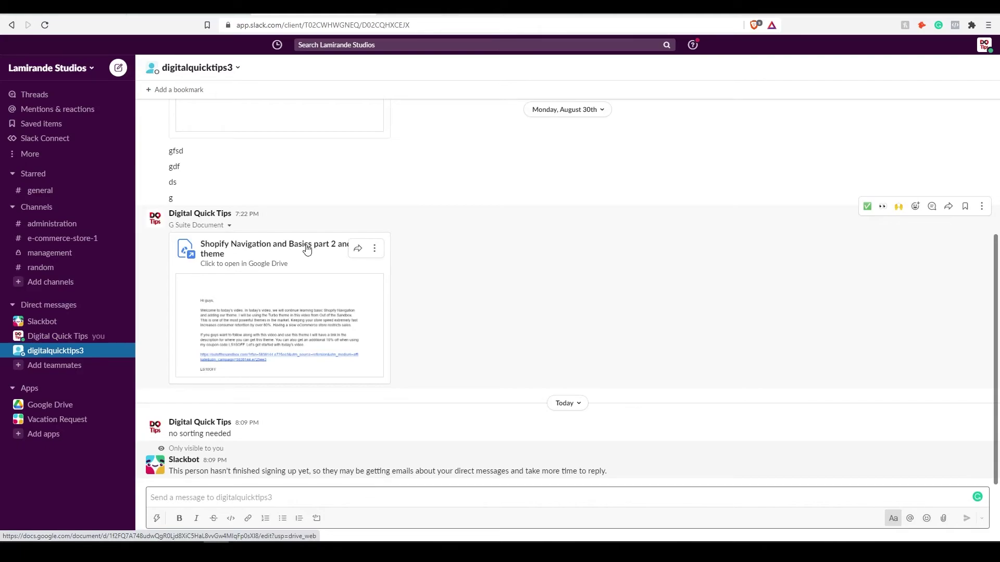
Open the list of saved items beside the conversation and look it over
{"action": "key", "text": "ctrl+shift+s"}
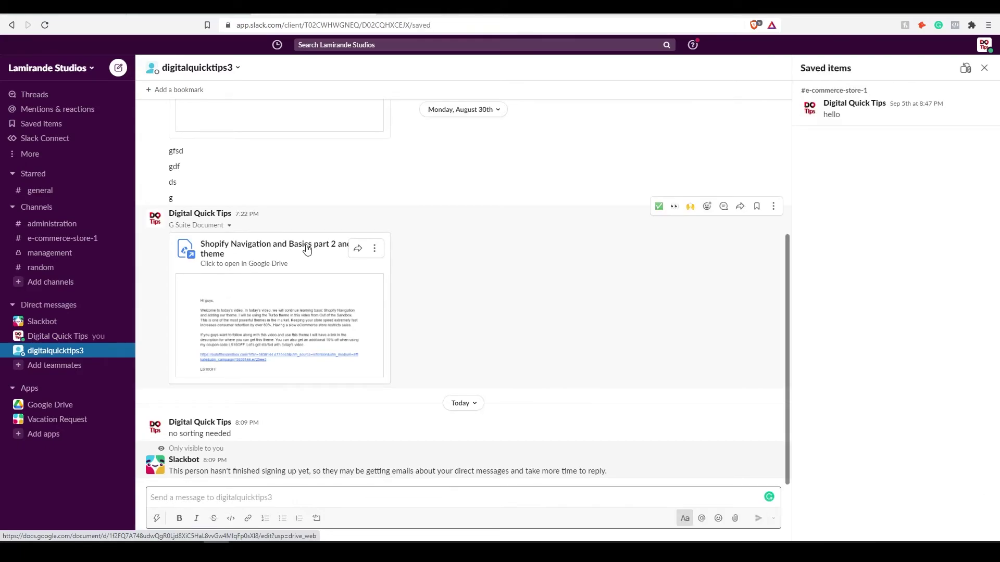
{"action": "left_click", "coordinate": [927, 221]}
{"action": "triple_click", "coordinate": [871, 63]}
{"action": "left_click", "coordinate": [523, 276]}
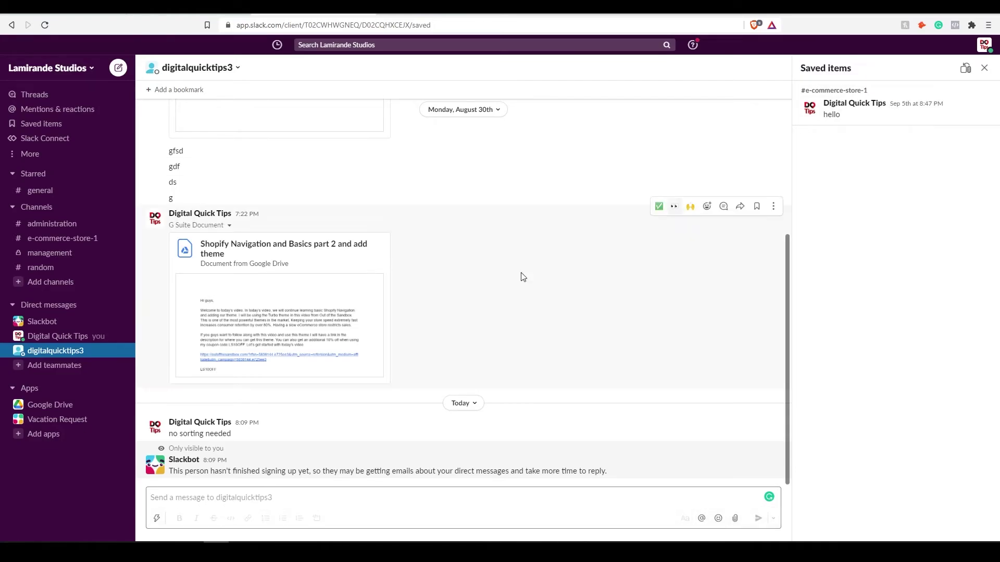
Add a dog emoji reaction to the "no sorting needed" message using the +: shorthand in the message box
{"action": "left_click", "coordinate": [222, 502]}
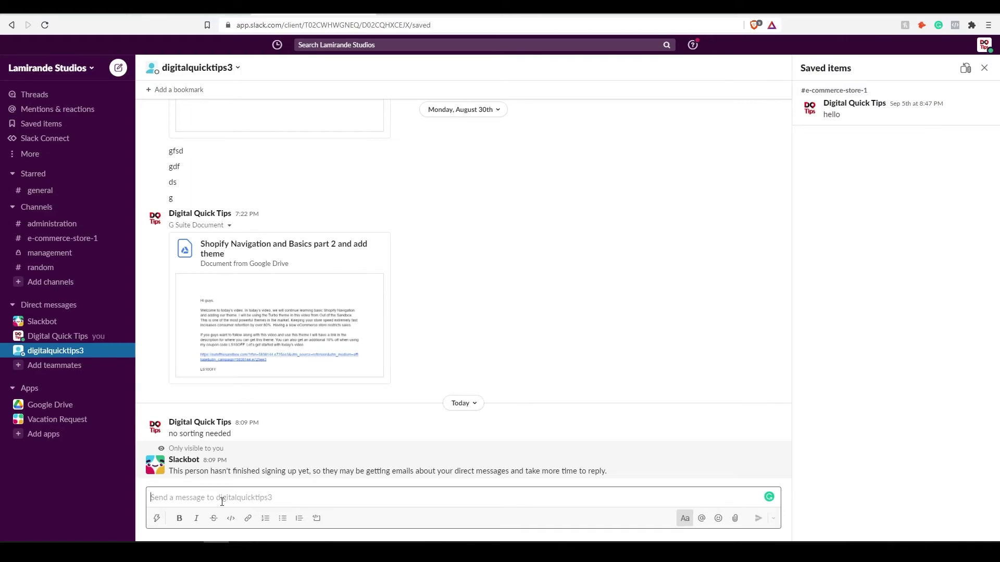
{"action": "type", "text": "+:"}
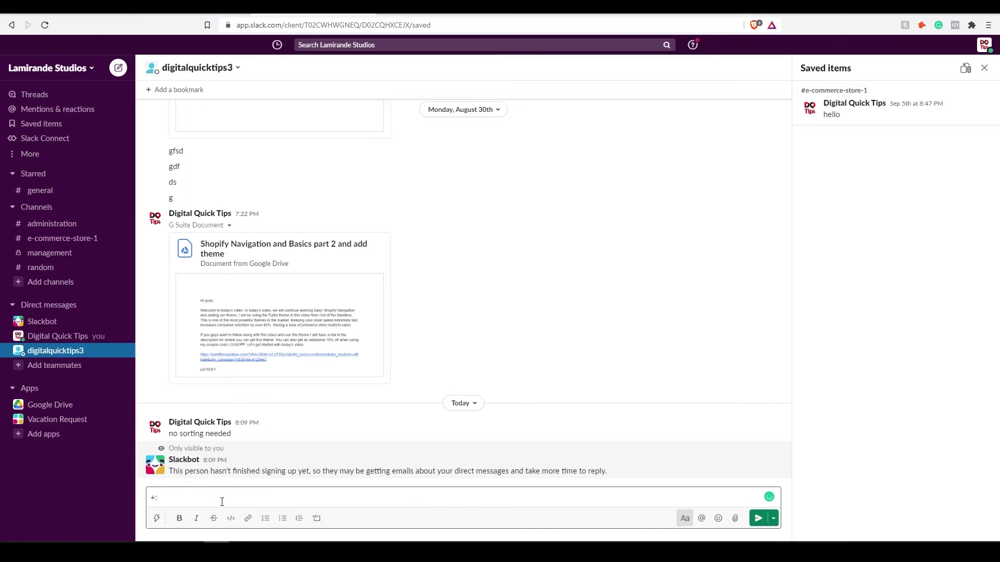
{"action": "type", "text": "dog"}
{"action": "key", "text": "Return"}
{"action": "key", "text": "Return"}
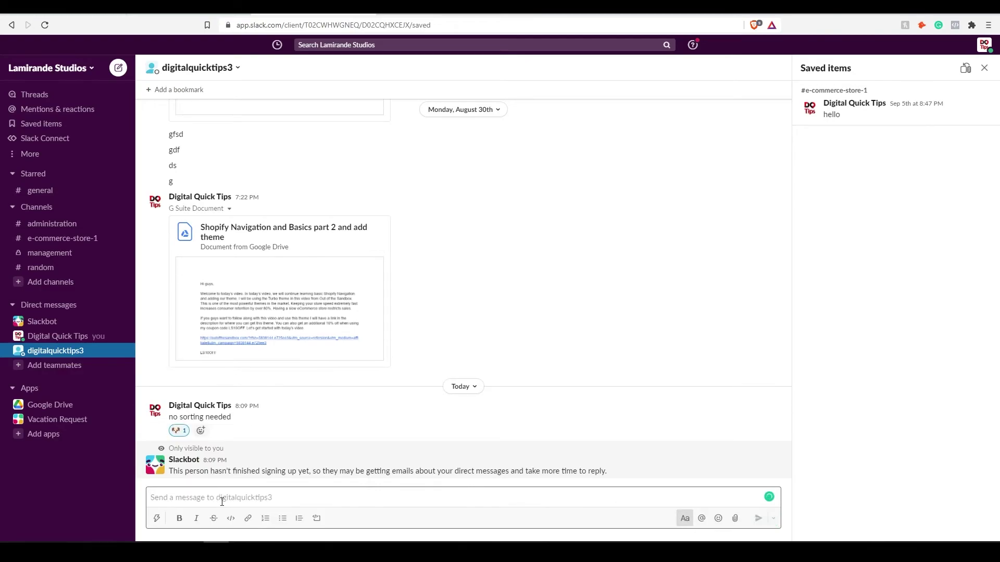
{"action": "left_click_drag", "start_coordinate": [275, 436], "coordinate": [161, 409]}
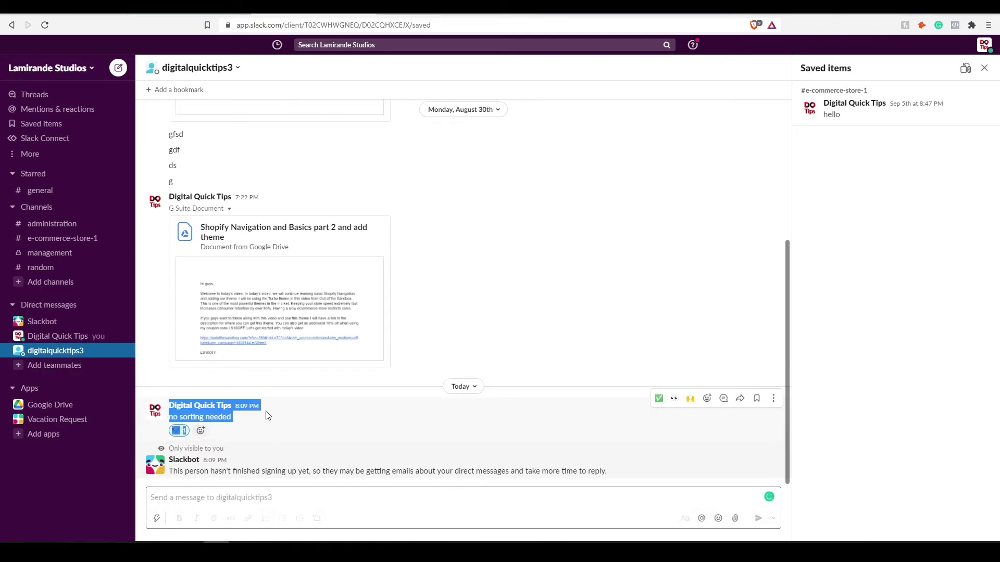
{"action": "left_click", "coordinate": [306, 474]}
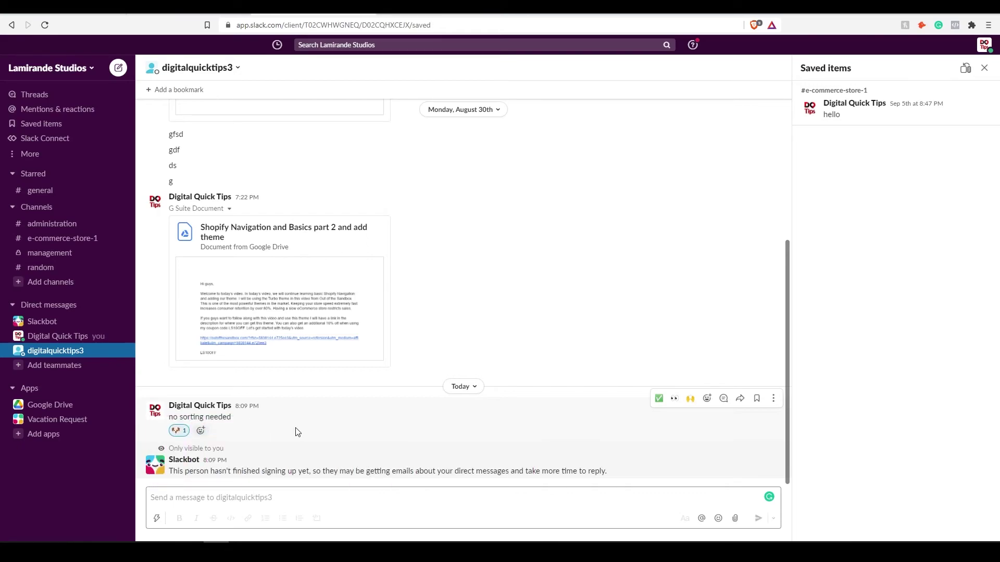
Set the message theme to Compact in the Messages & media preferences, comparing it with the Clean theme
{"action": "left_click", "coordinate": [96, 67]}
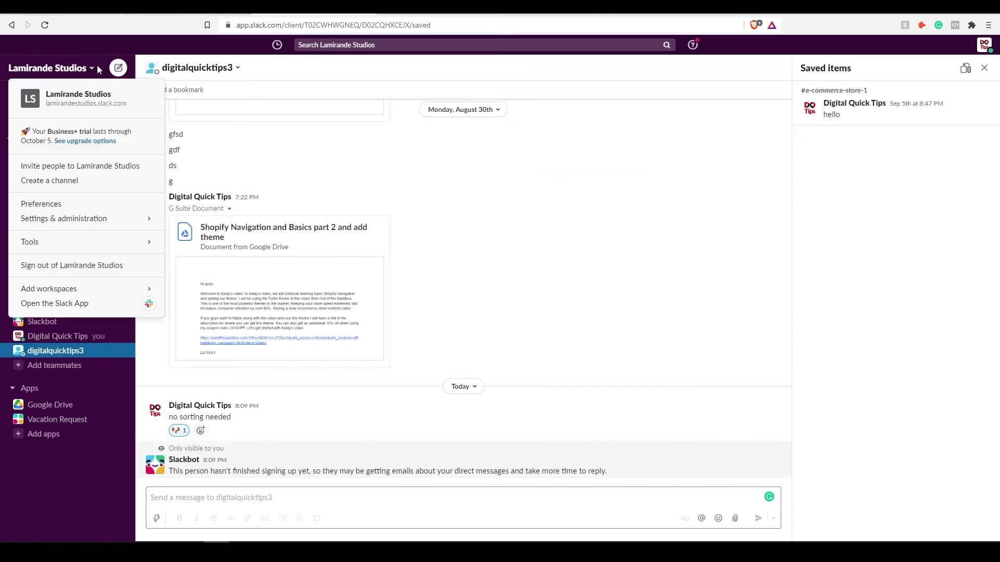
{"action": "left_click", "coordinate": [62, 206]}
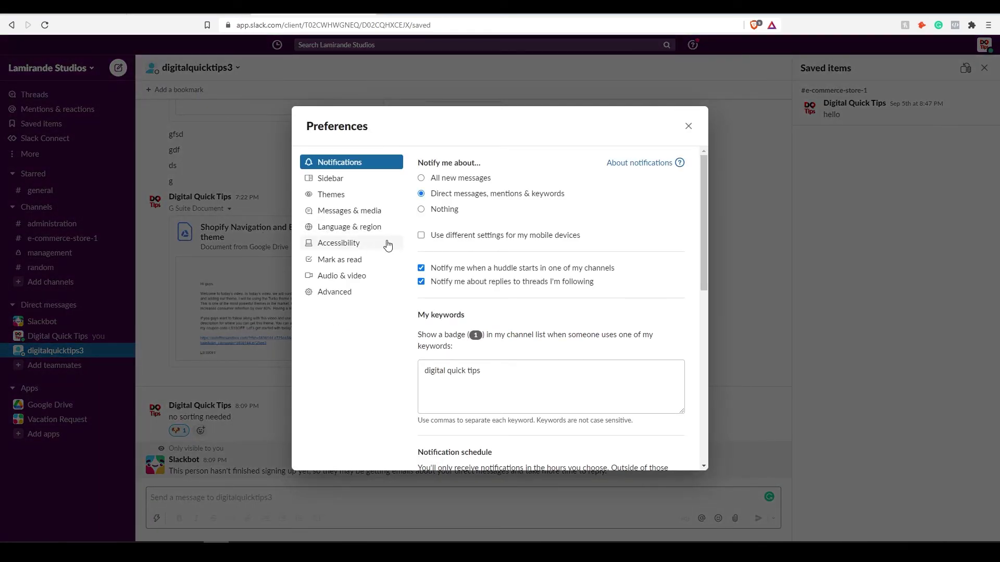
{"action": "left_click", "coordinate": [370, 216]}
{"action": "left_click", "coordinate": [443, 191]}
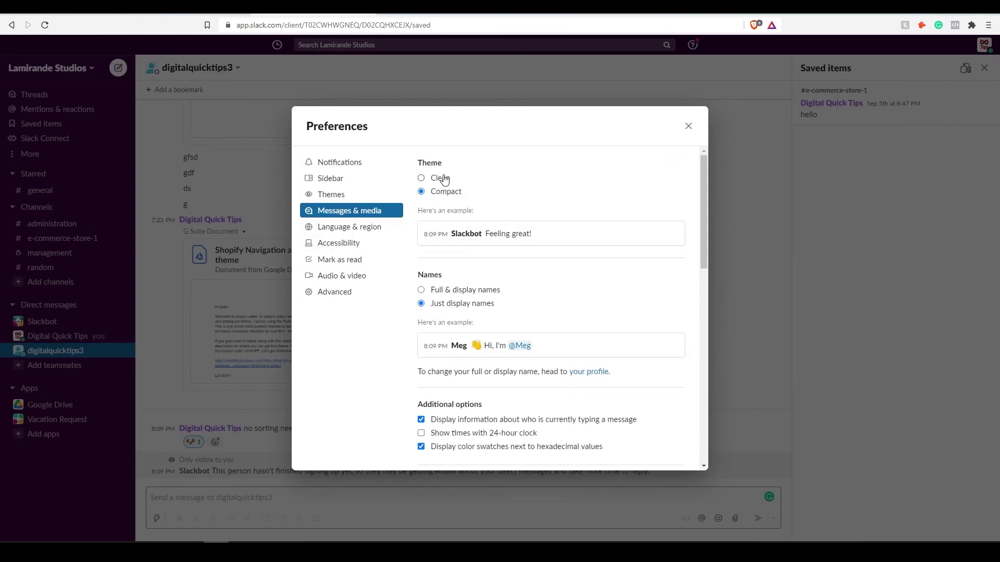
{"action": "left_click", "coordinate": [440, 178]}
{"action": "left_click", "coordinate": [445, 192]}
Try showing full and display names in messages, and return to just display names
{"action": "left_click", "coordinate": [454, 292]}
{"action": "left_click", "coordinate": [456, 304]}
{"action": "scroll", "coordinate": [474, 284], "scroll_direction": "down", "scroll_amount": 2}
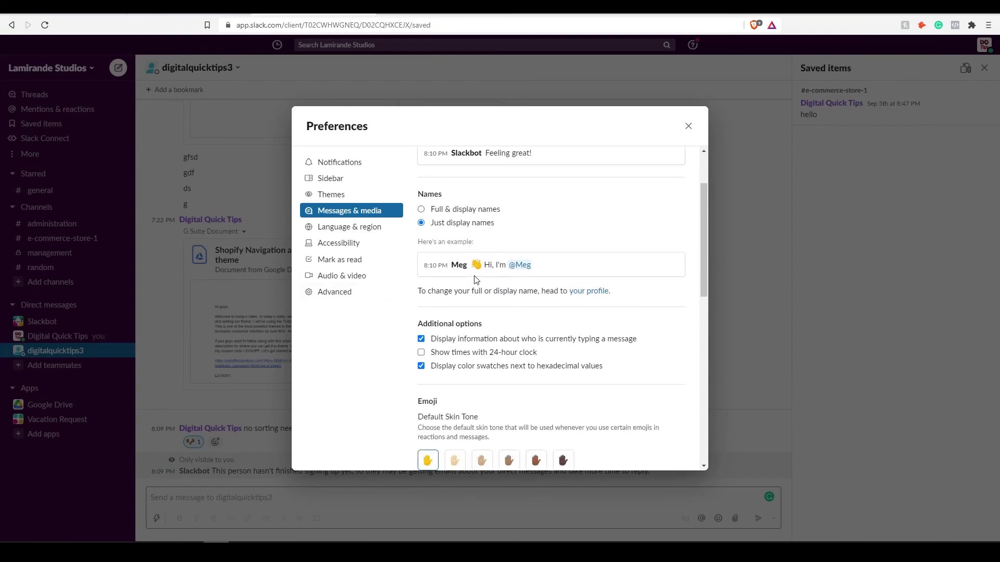
{"action": "left_click", "coordinate": [451, 187]}
{"action": "left_click", "coordinate": [444, 200]}
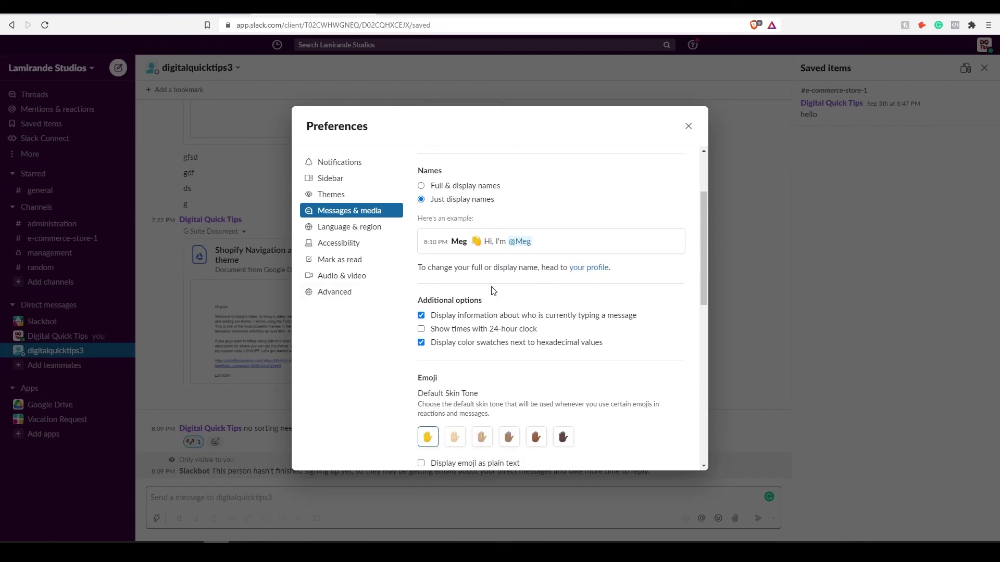
Switch the appearance to Dark in the theme preferences, comparing it with Light
{"action": "left_click", "coordinate": [353, 200]}
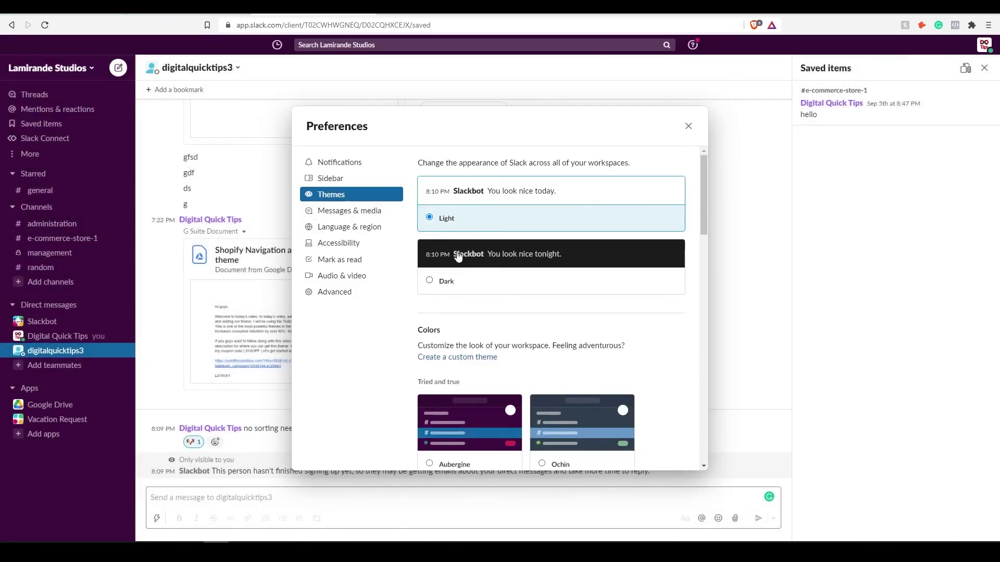
{"action": "left_click", "coordinate": [429, 281]}
{"action": "left_click", "coordinate": [429, 218]}
{"action": "left_click", "coordinate": [429, 281]}
Preview the Mondrian, Ultraviolet and Mood Indigo colour themes, apply CMYK, and close the preferences
{"action": "scroll", "coordinate": [458, 284], "scroll_direction": "down", "scroll_amount": 3}
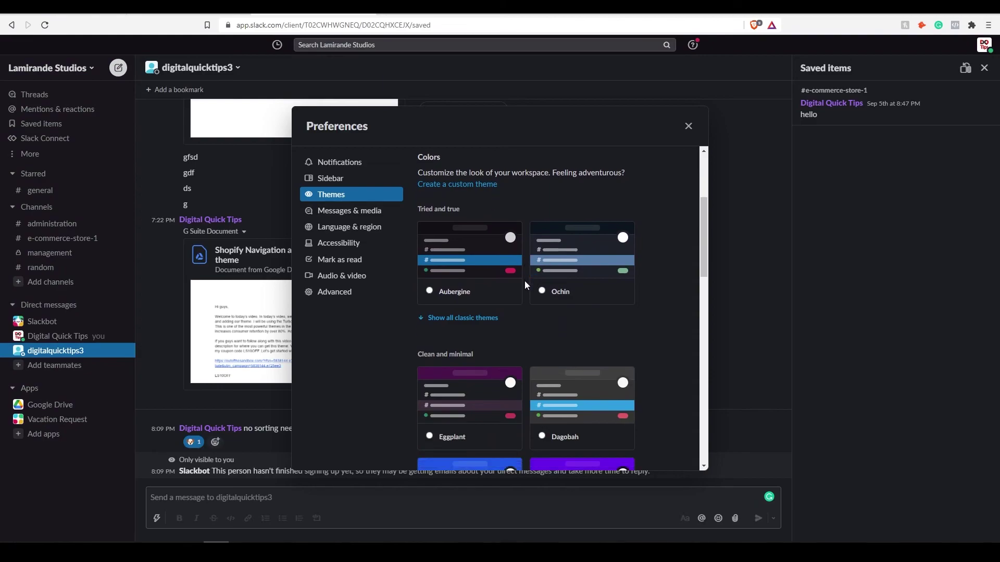
{"action": "scroll", "coordinate": [525, 284], "scroll_direction": "down", "scroll_amount": 5}
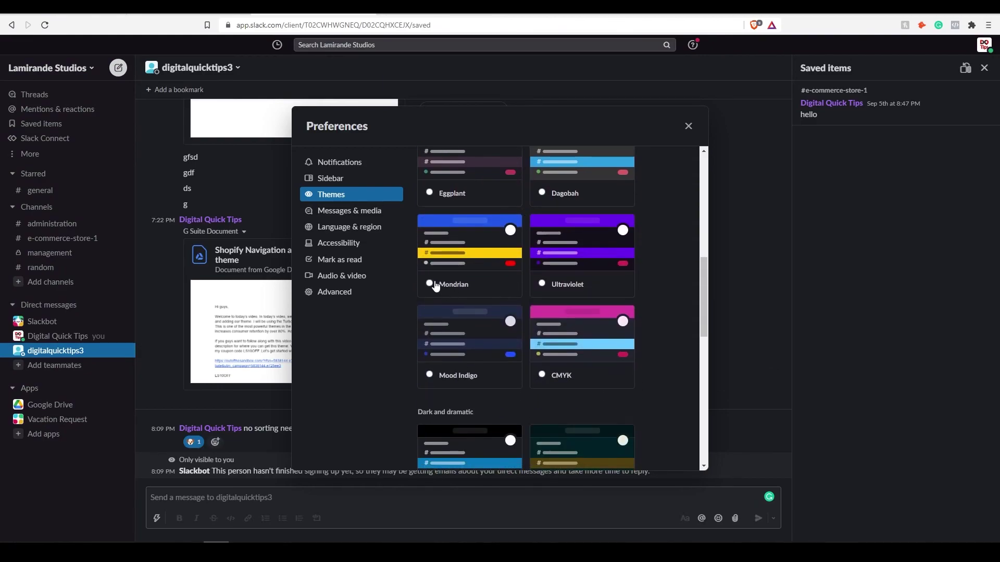
{"action": "left_click", "coordinate": [434, 284]}
{"action": "left_click", "coordinate": [542, 284]}
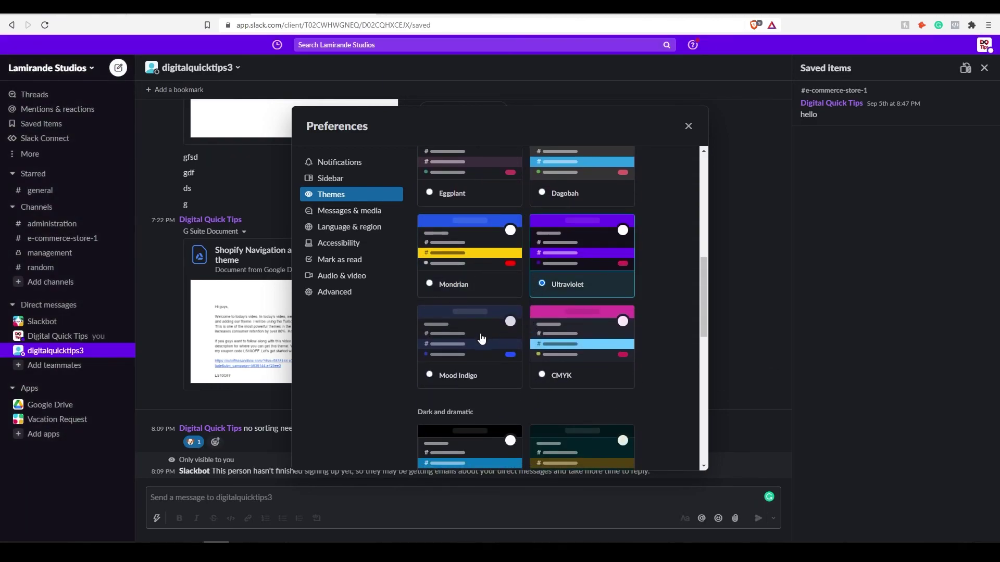
{"action": "left_click", "coordinate": [430, 374]}
{"action": "scroll", "coordinate": [530, 341], "scroll_direction": "down", "scroll_amount": 2}
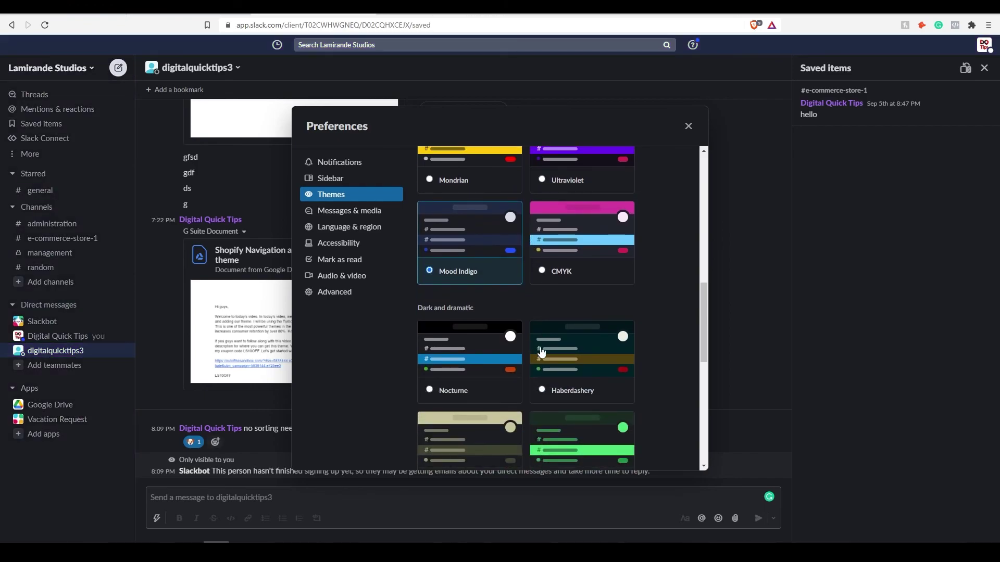
{"action": "left_click", "coordinate": [545, 275]}
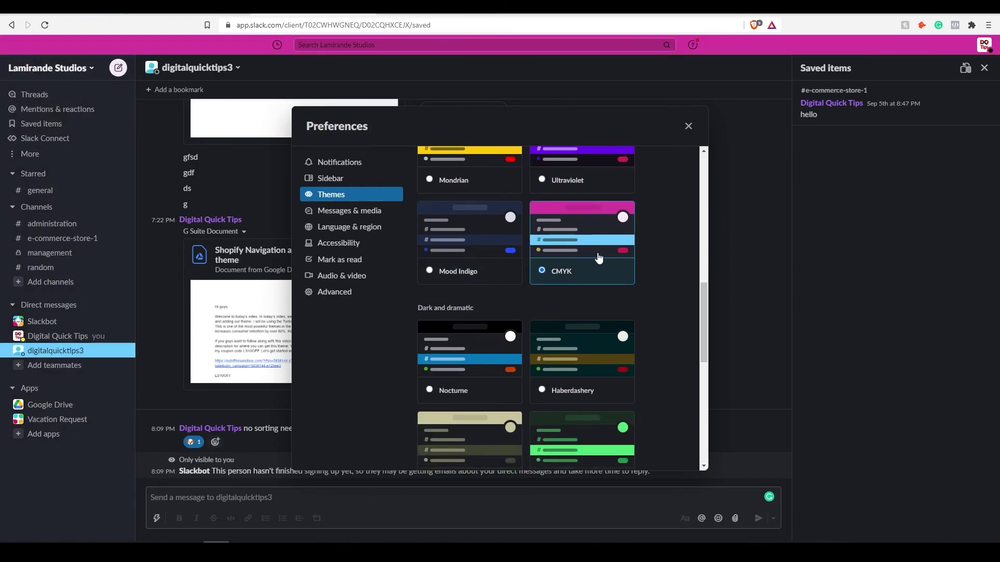
{"action": "left_click", "coordinate": [688, 126]}
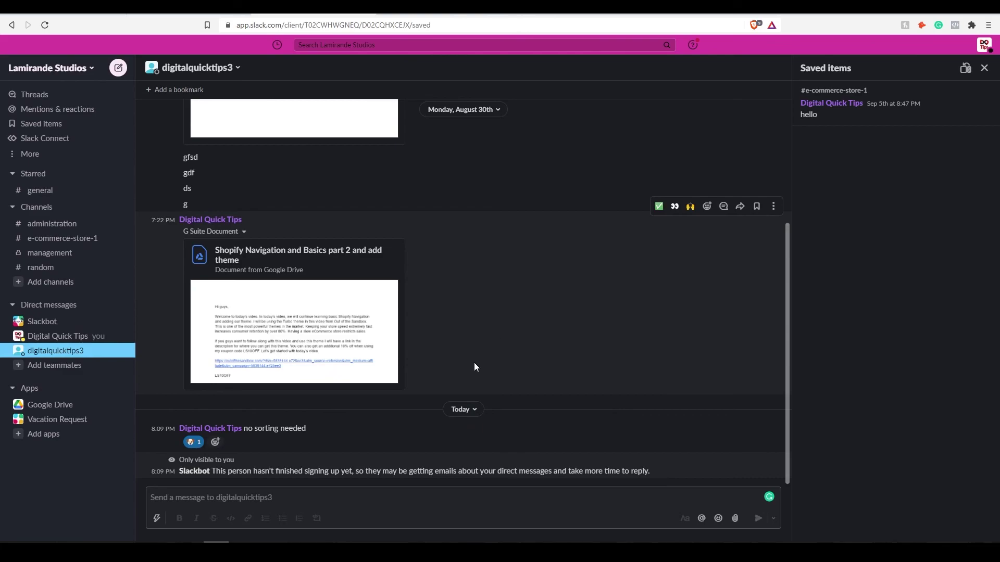